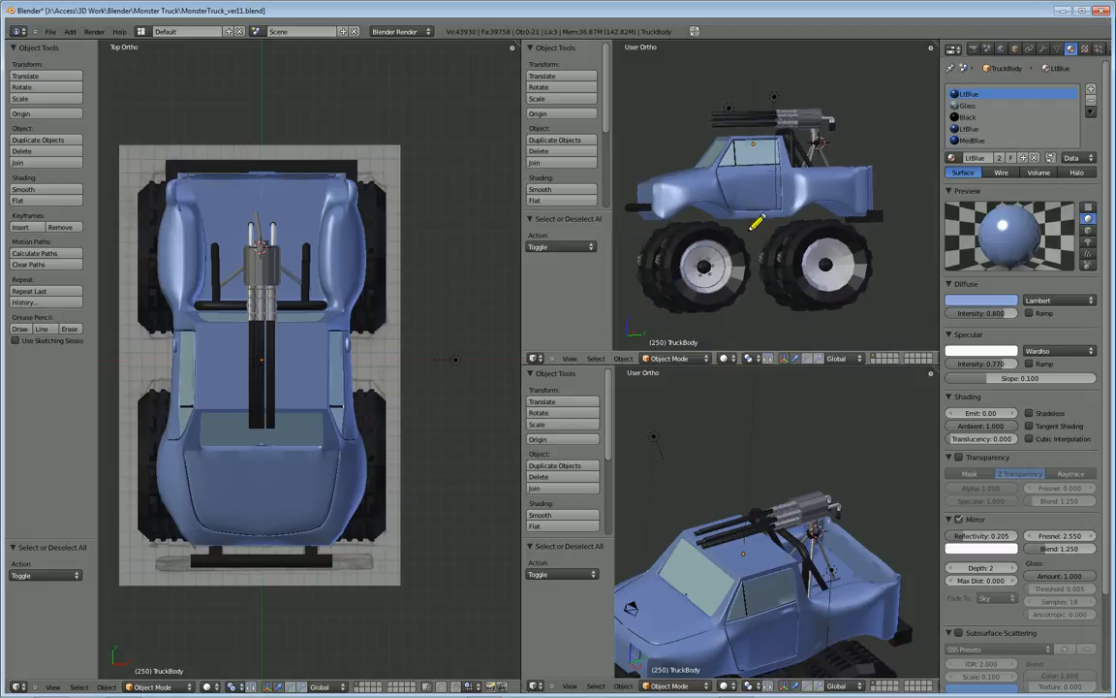
# - Inspect the truck's mounted gun, tripod and roll bars up close, and render the scene from the camera
pyautogui.hotkey('ctrl', 'Up')
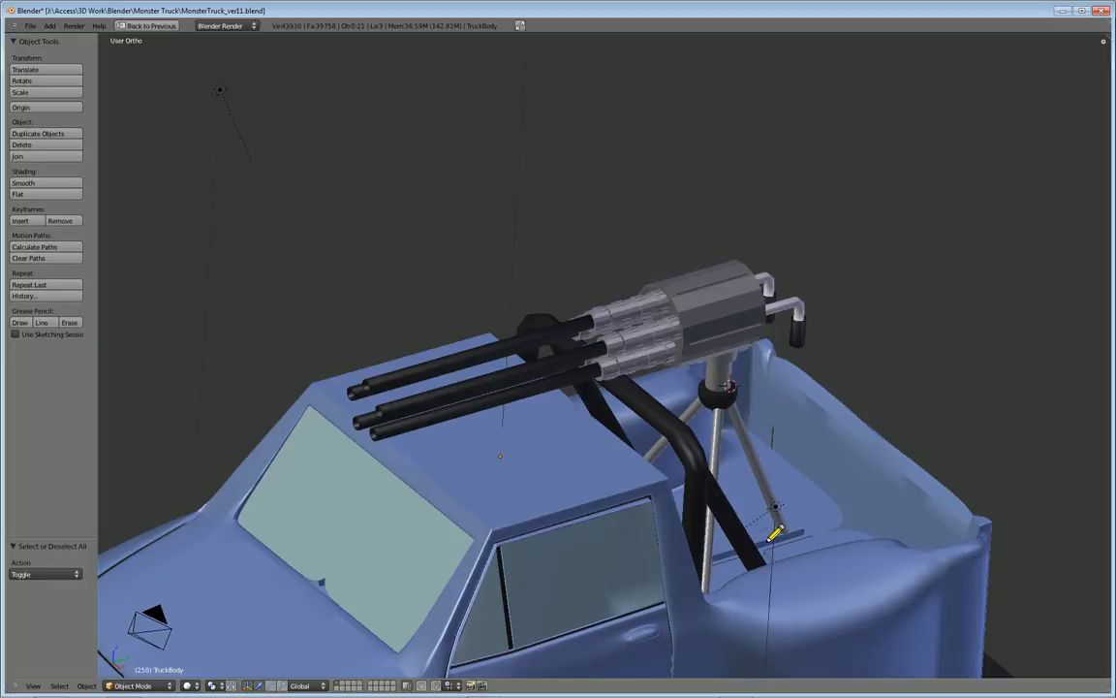
pyautogui.moveTo(718, 528); pyautogui.dragTo(694, 392, button='middle')
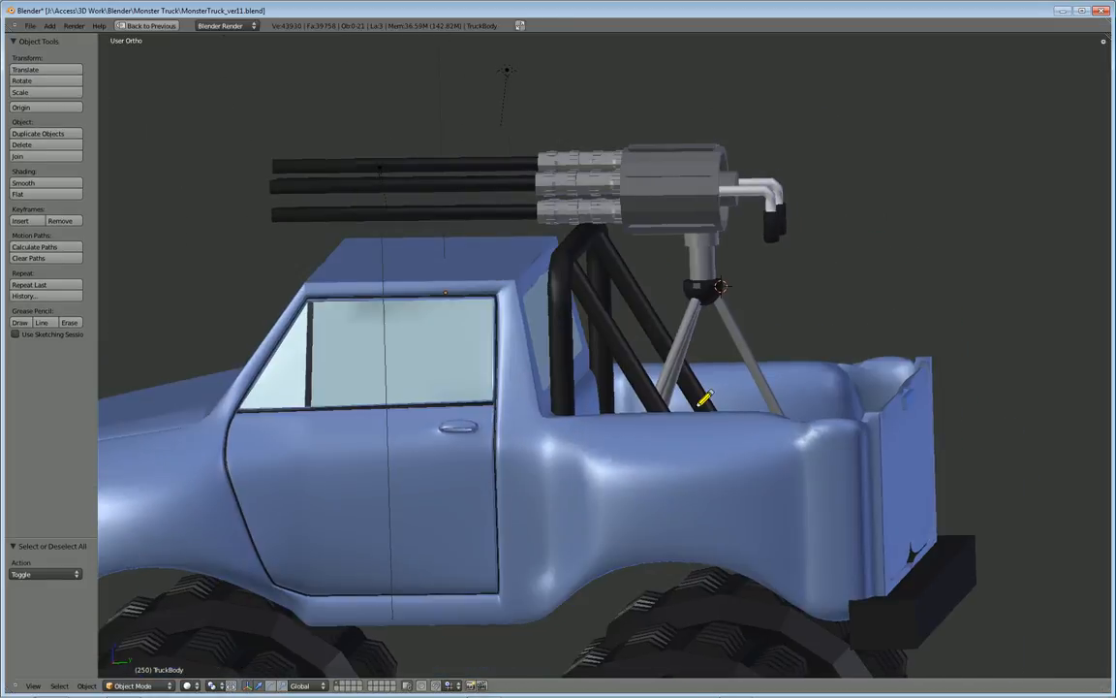
pyautogui.scroll(5, 717, 369)
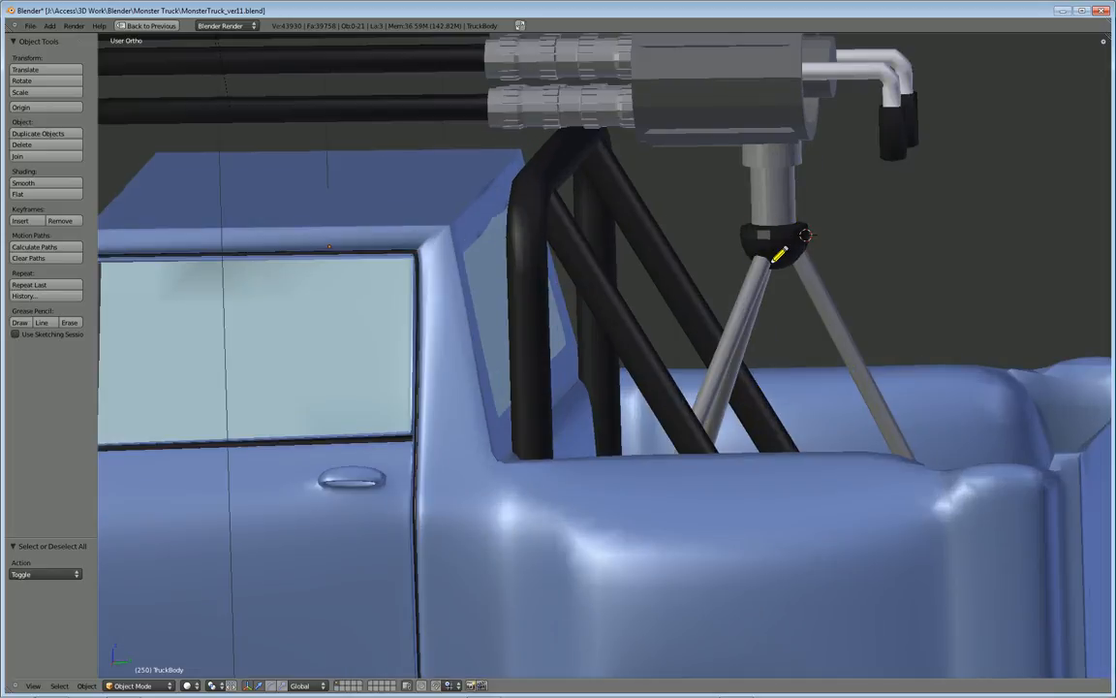
pyautogui.moveTo(780, 235); pyautogui.dragTo(750, 238, button='middle')
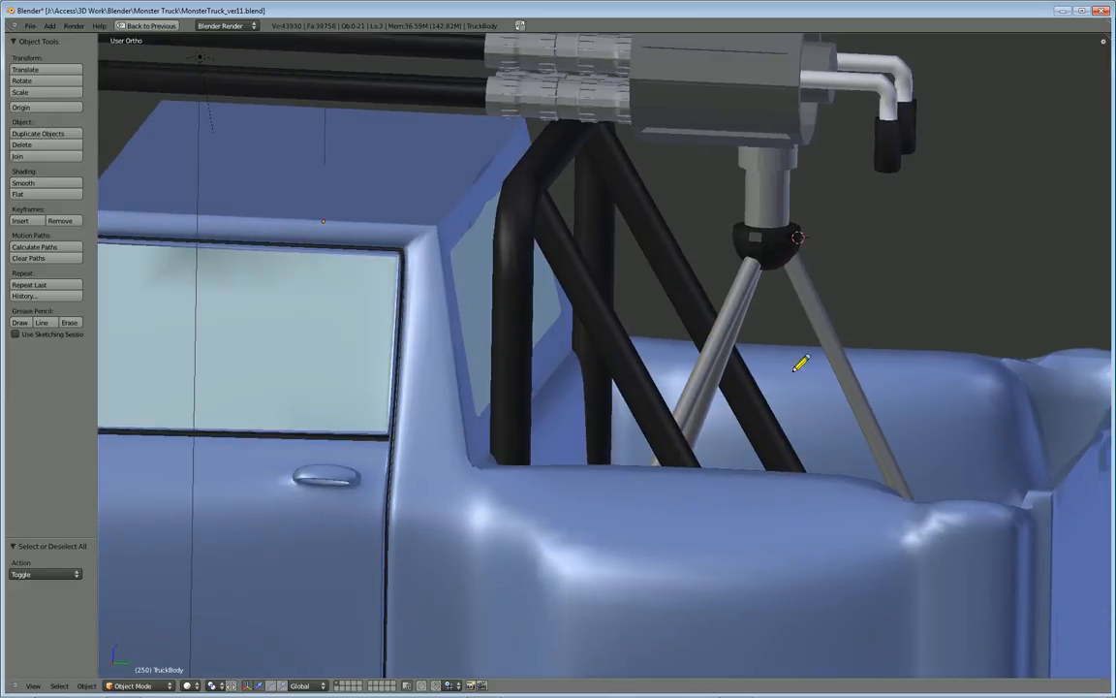
pyautogui.moveTo(843, 219); pyautogui.dragTo(761, 237, button='middle')
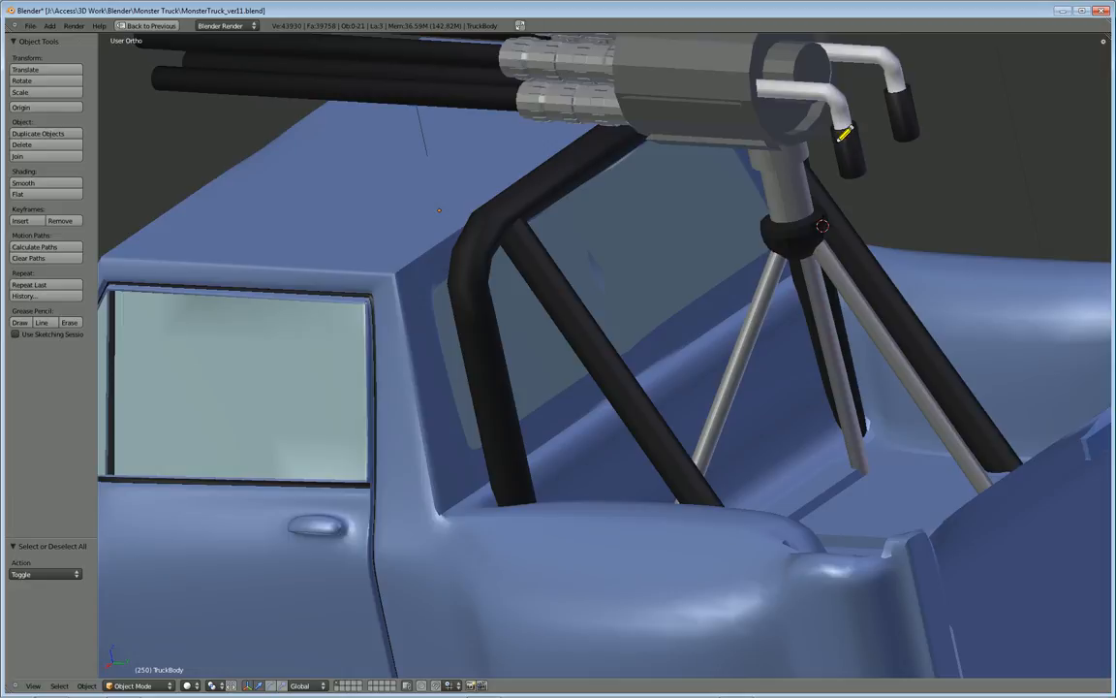
pyautogui.moveTo(853, 137); pyautogui.dragTo(663, 275, button='middle')
pyautogui.scroll(-3, 662, 275)
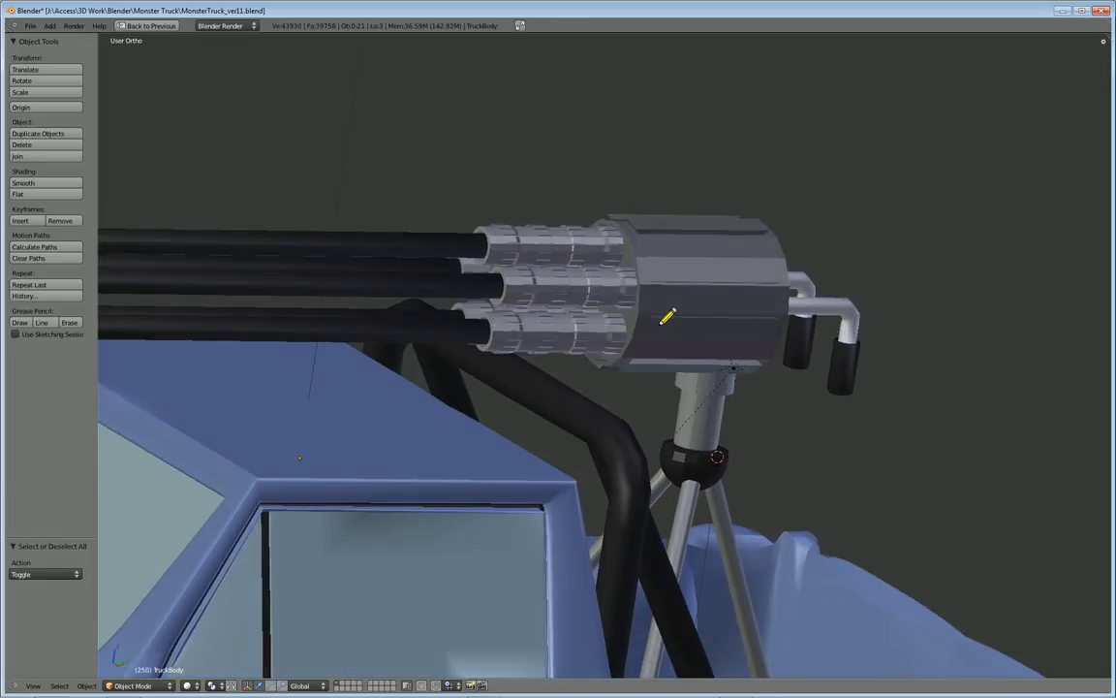
pyautogui.moveTo(490, 296); pyautogui.dragTo(614, 327, button='middle')
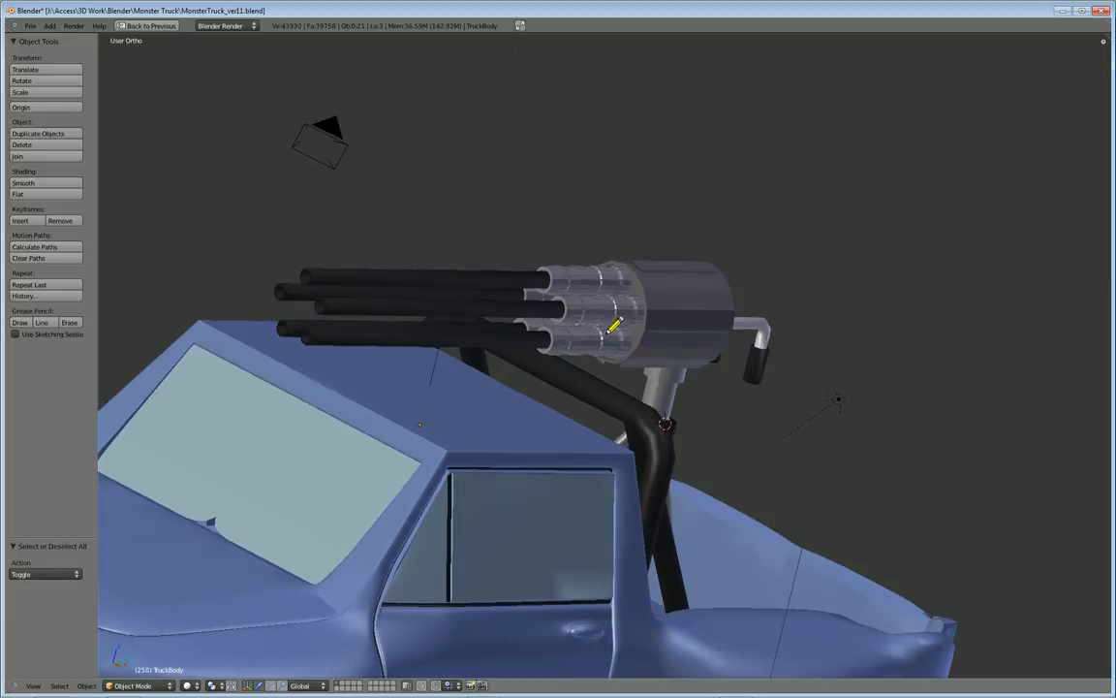
pyautogui.press('F12')
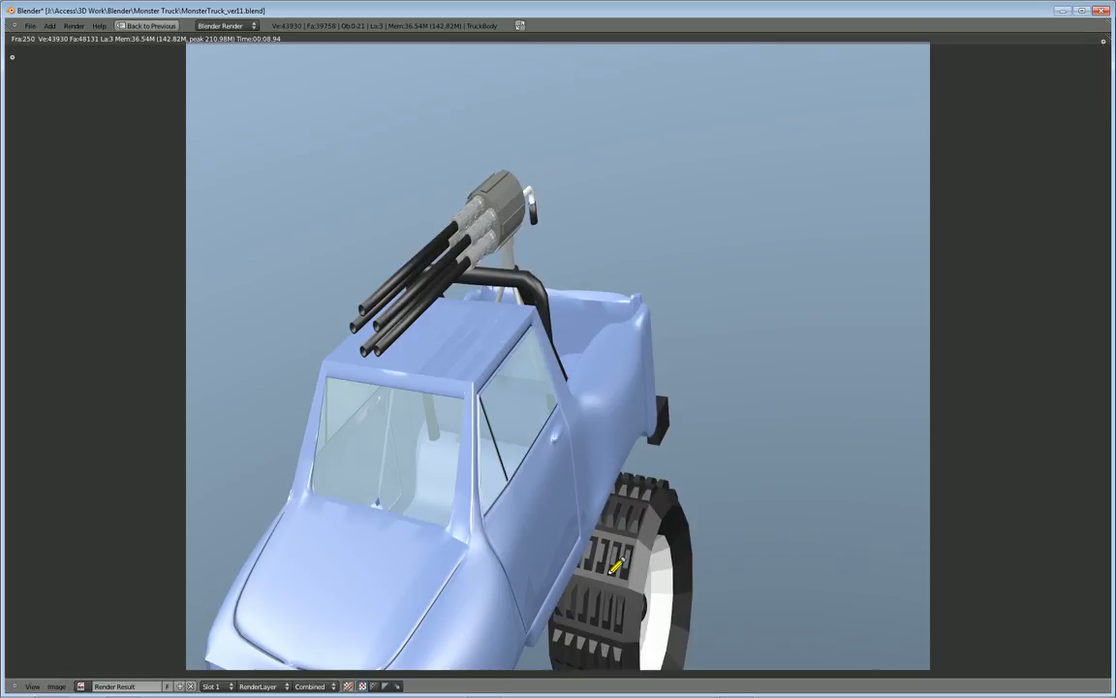
pyautogui.press('Escape')
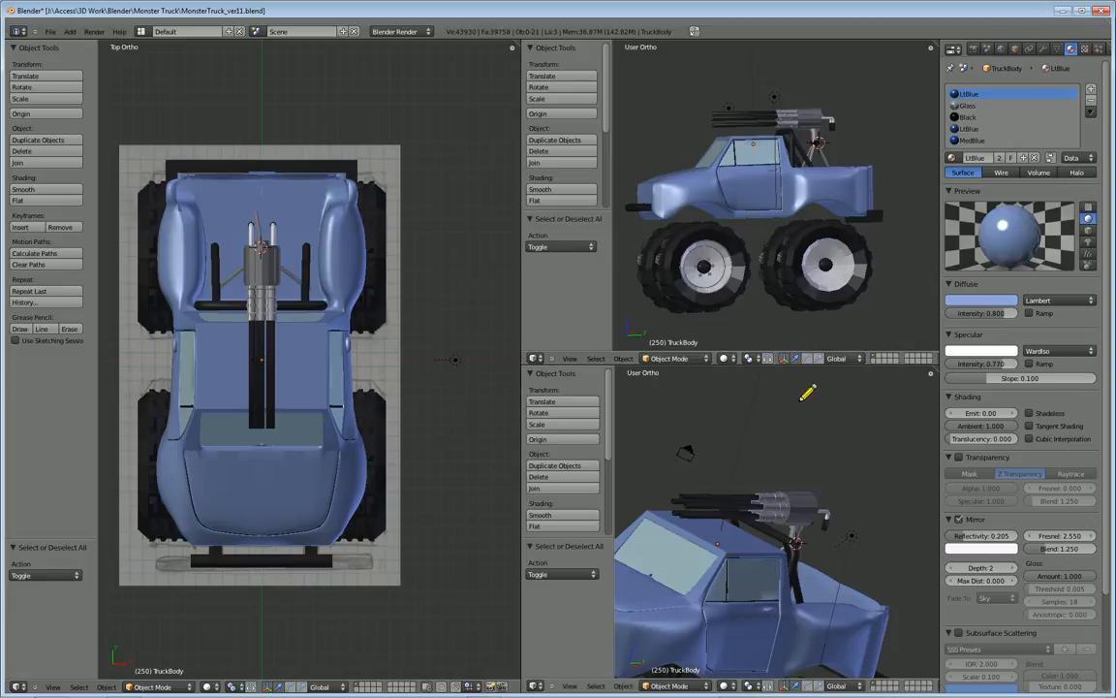
# - Test a teal diffuse colour on the rear wheels' Black material and settle on near-black with R, G and B at 0.001
pyautogui.rightClick(793, 244)
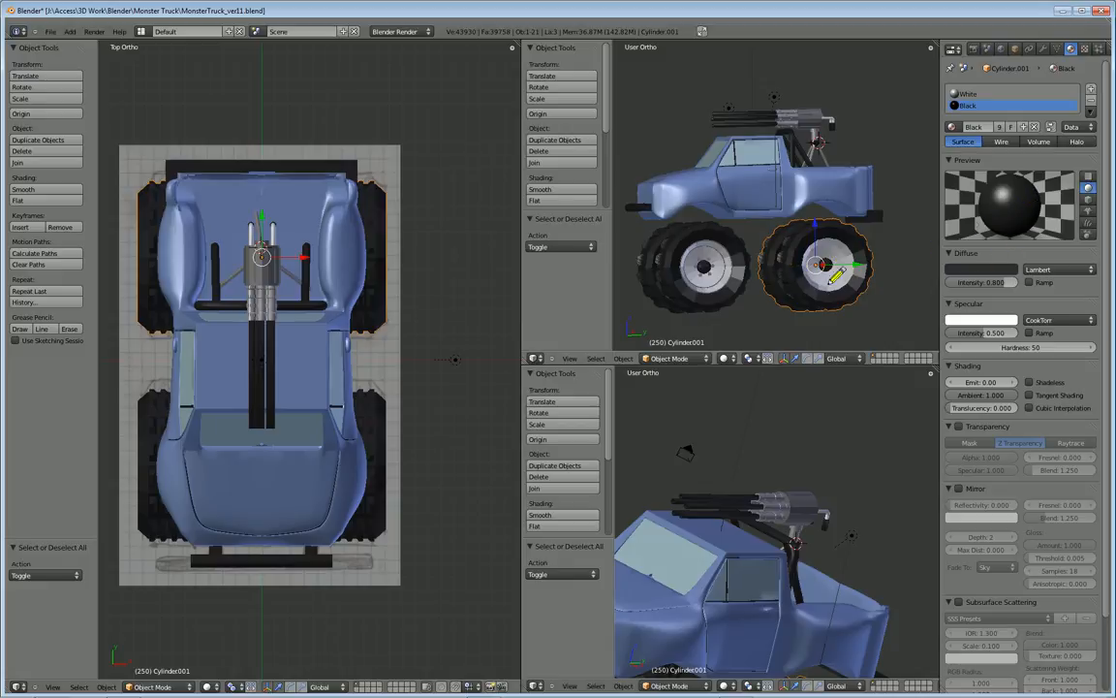
pyautogui.click(983, 272)
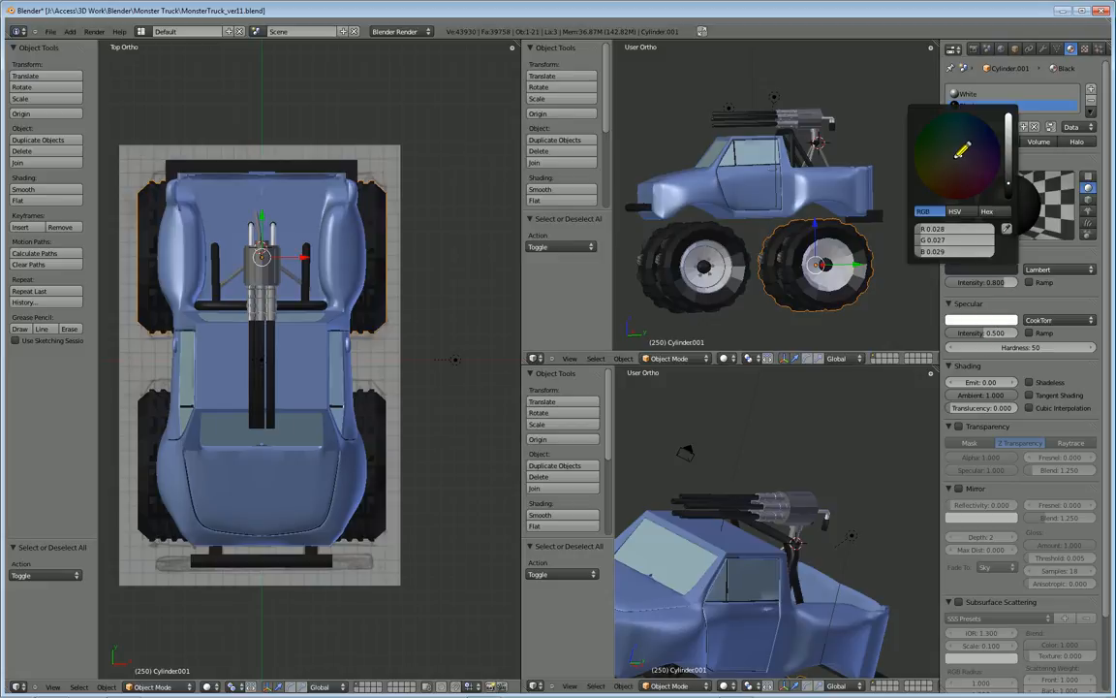
pyautogui.moveTo(946, 135); pyautogui.dragTo(948, 131)
pyautogui.moveTo(1010, 157); pyautogui.dragTo(1009, 118)
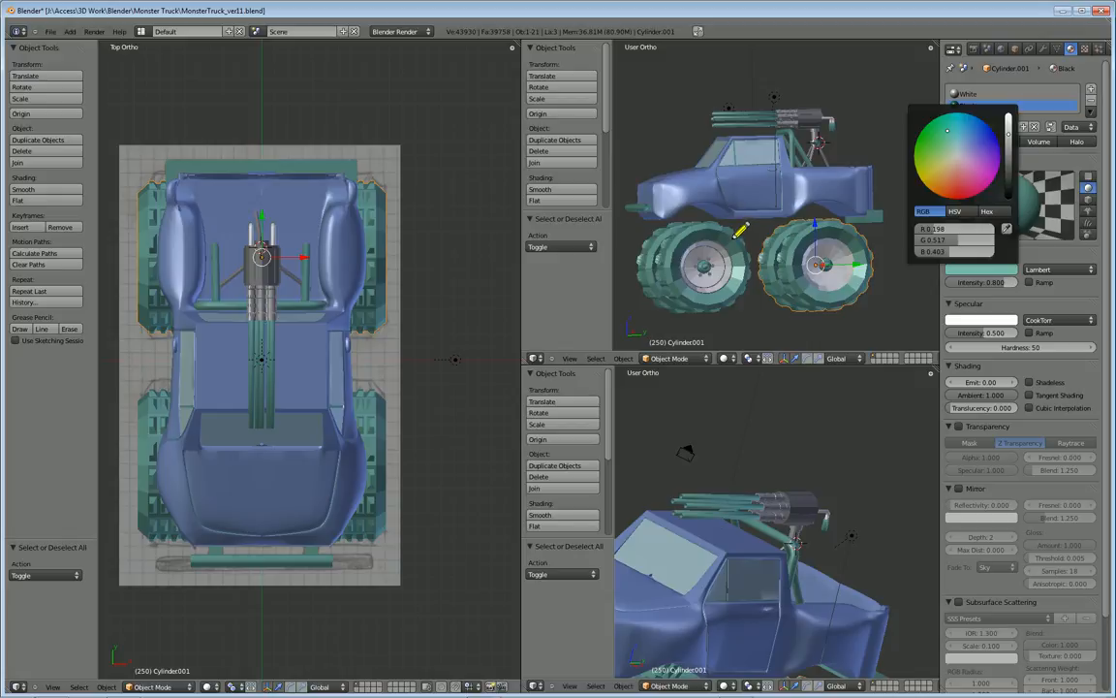
pyautogui.click(956, 155)
pyautogui.moveTo(1007, 120); pyautogui.dragTo(1006, 201)
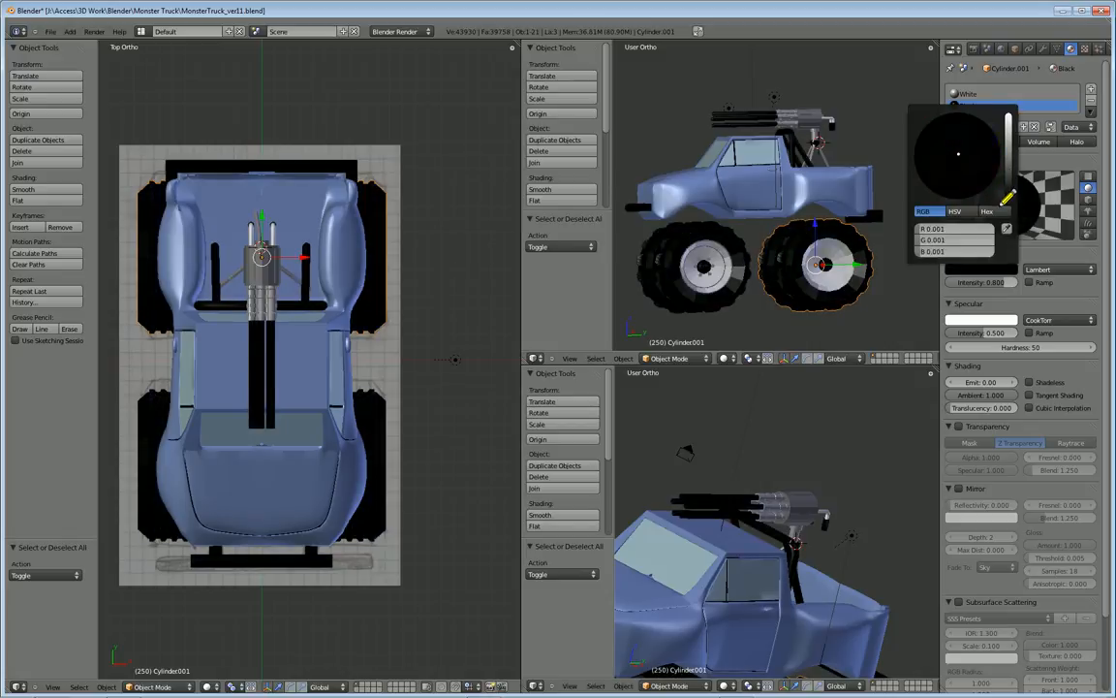
# - Select the front wheels and open their mesh for editing
pyautogui.moveTo(790, 281); pyautogui.dragTo(803, 303, button='middle')
pyautogui.scroll(2, 800, 303)
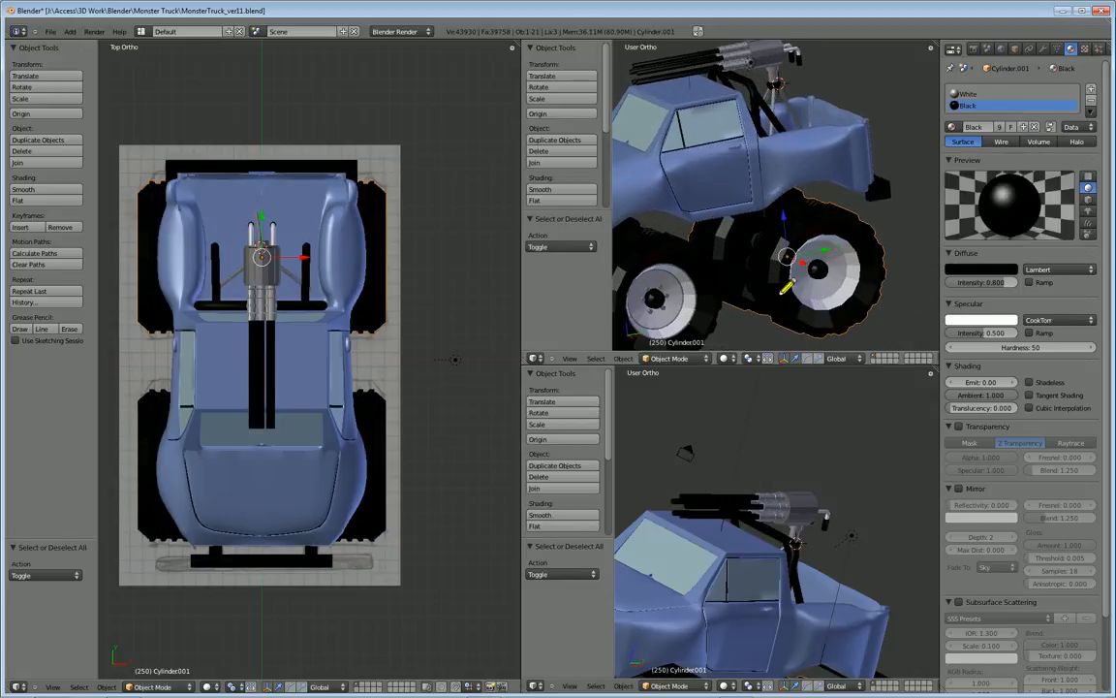
pyautogui.rightClick(715, 311)
pyautogui.moveTo(715, 311); pyautogui.dragTo(739, 291, button='middle')
pyautogui.scroll(3, 703, 306)
pyautogui.scroll(-1, 714, 308)
pyautogui.press('Tab')
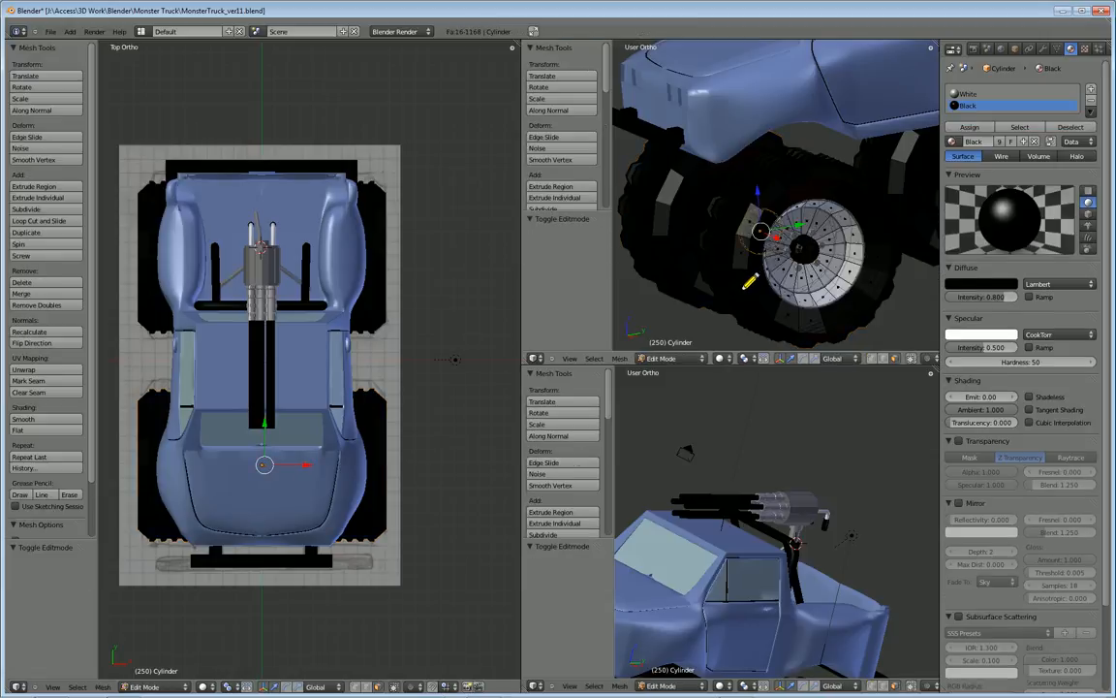
# - Select all front wheel faces that use the Black material
pyautogui.click(842, 315)
pyautogui.moveTo(859, 322); pyautogui.dragTo(886, 318, button='middle')
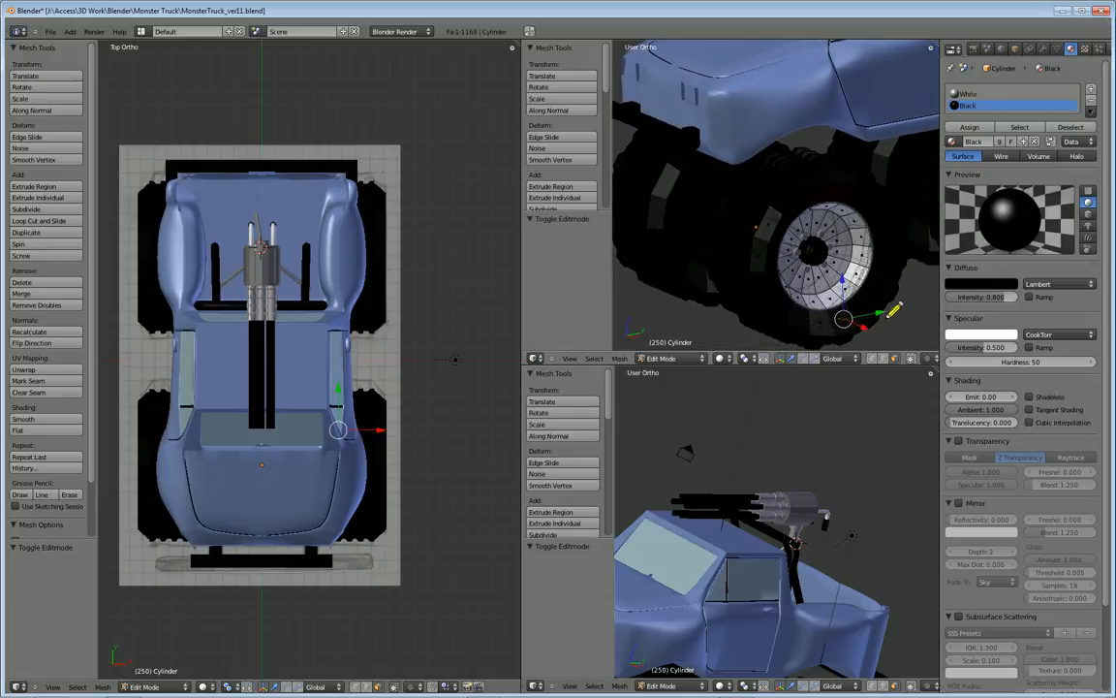
pyautogui.scroll(2, 877, 322)
pyautogui.click(747, 287)
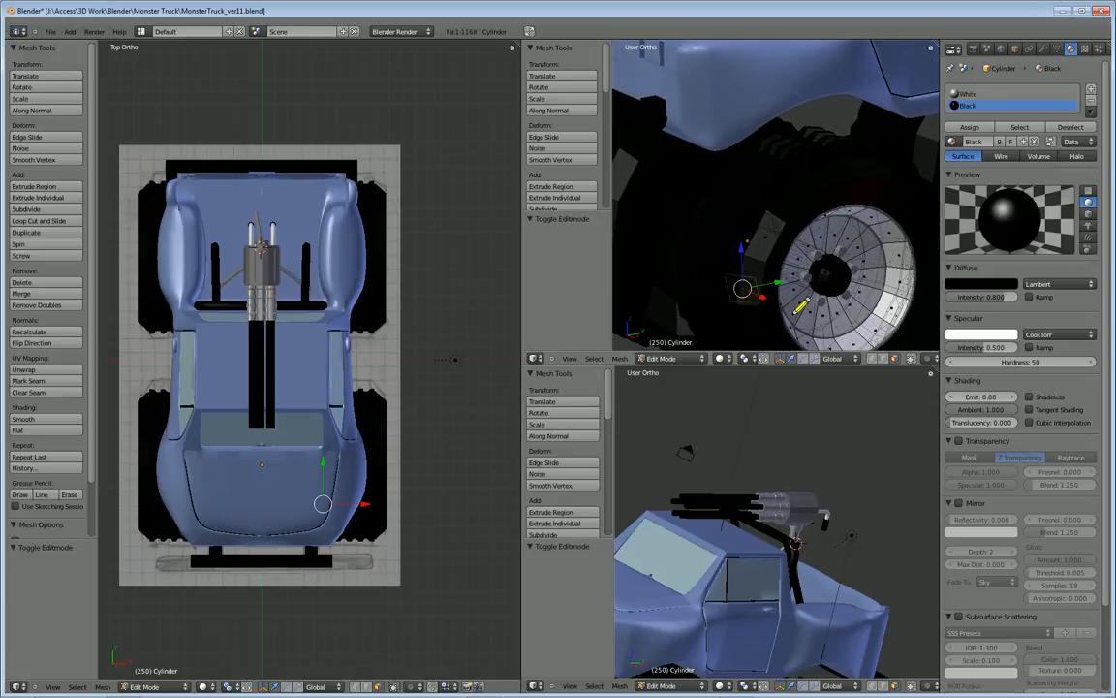
pyautogui.scroll(-2, 828, 315)
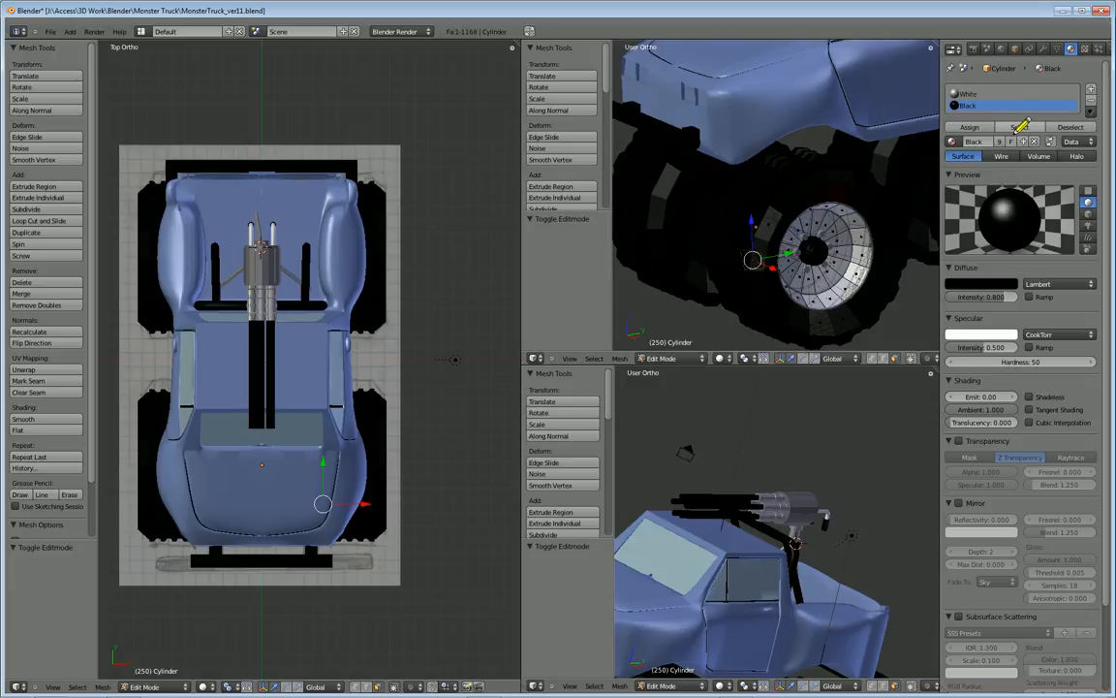
pyautogui.click(1020, 127)
pyautogui.press('KP_Decimal')
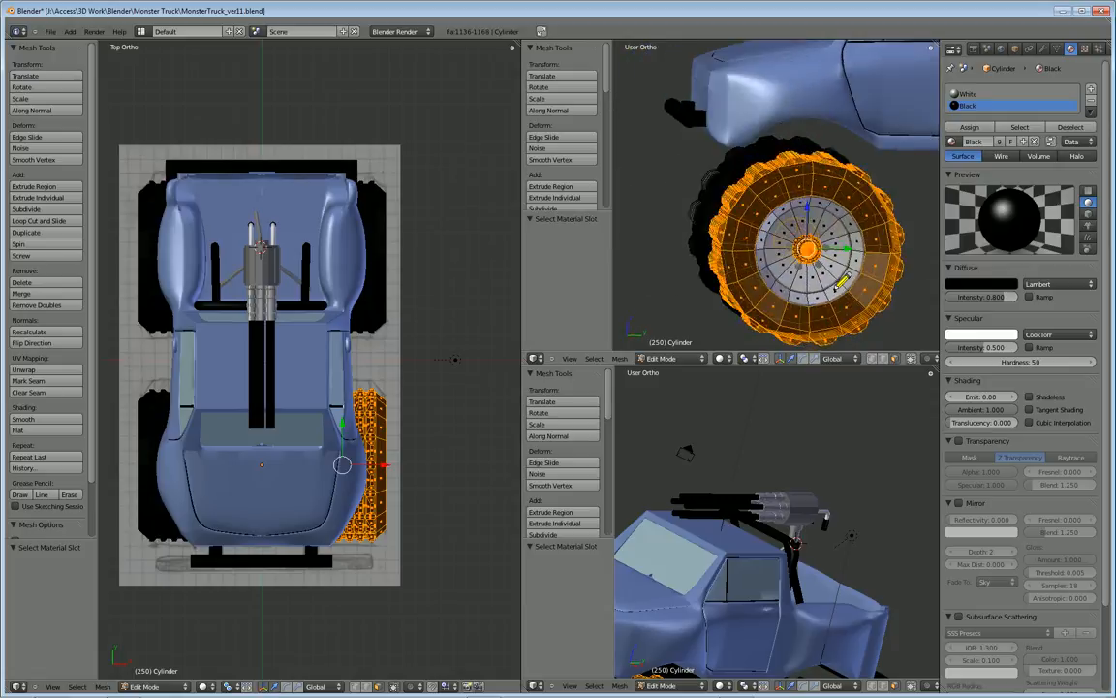
pyautogui.moveTo(839, 281); pyautogui.dragTo(749, 255, button='middle')
pyautogui.scroll(3, 786, 276)
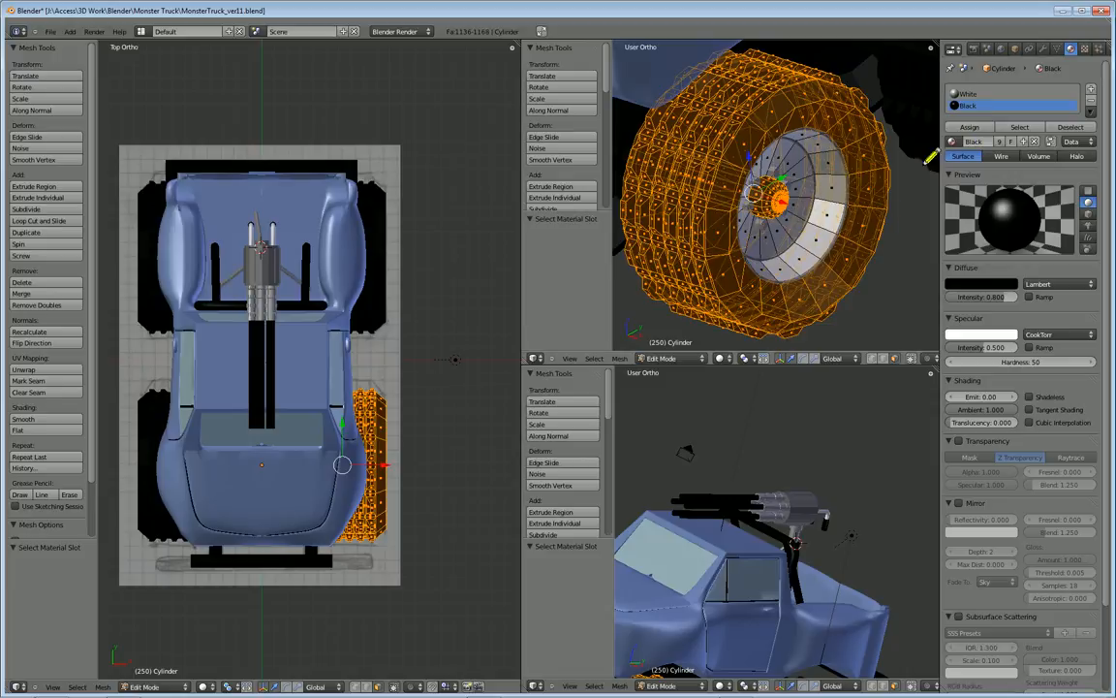
# - Add a material named FlatBlack to the front wheels and give it a dark grey diffuse colour
pyautogui.click(1090, 88)
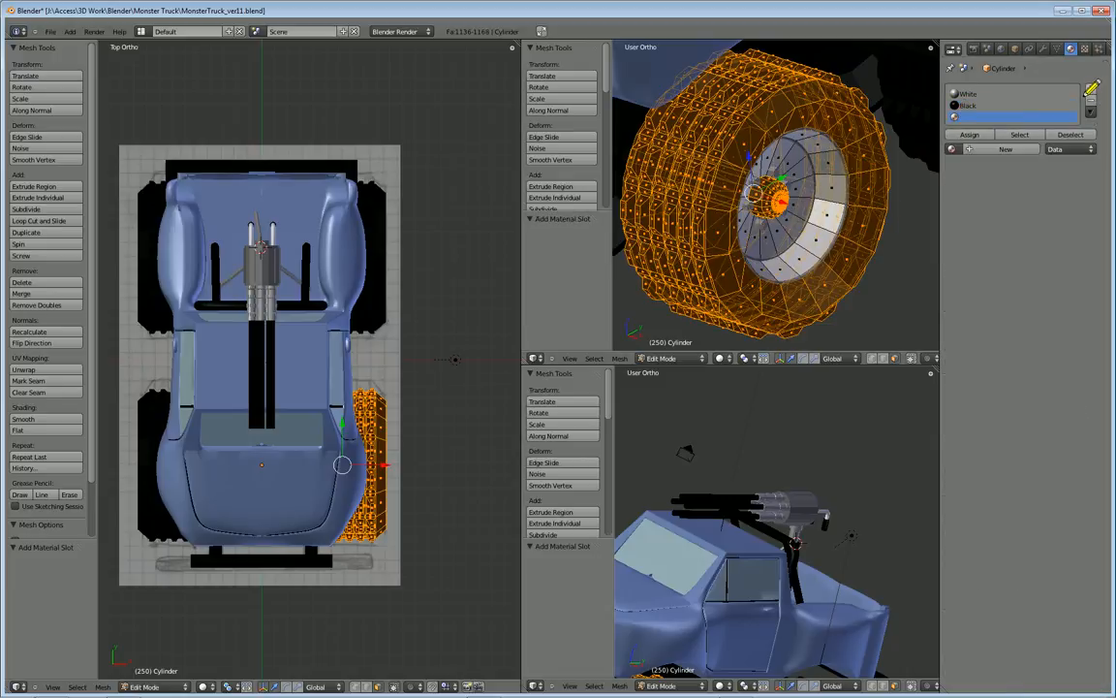
pyautogui.click(972, 150)
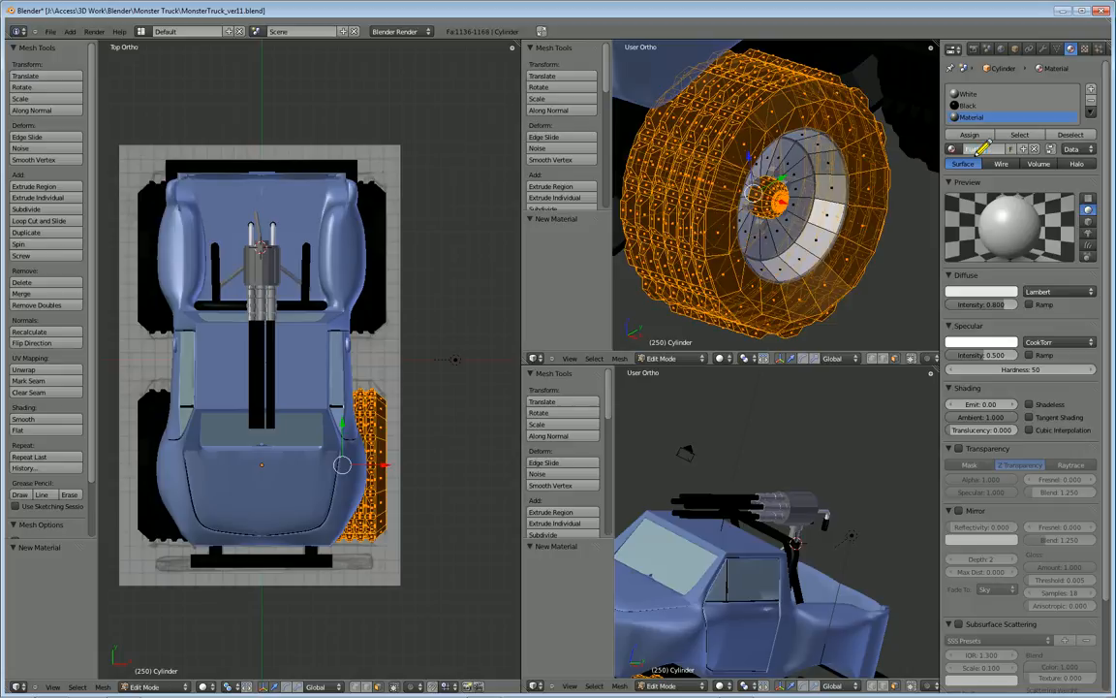
pyautogui.click(981, 290)
pyautogui.moveTo(1007, 190); pyautogui.dragTo(1005, 213)
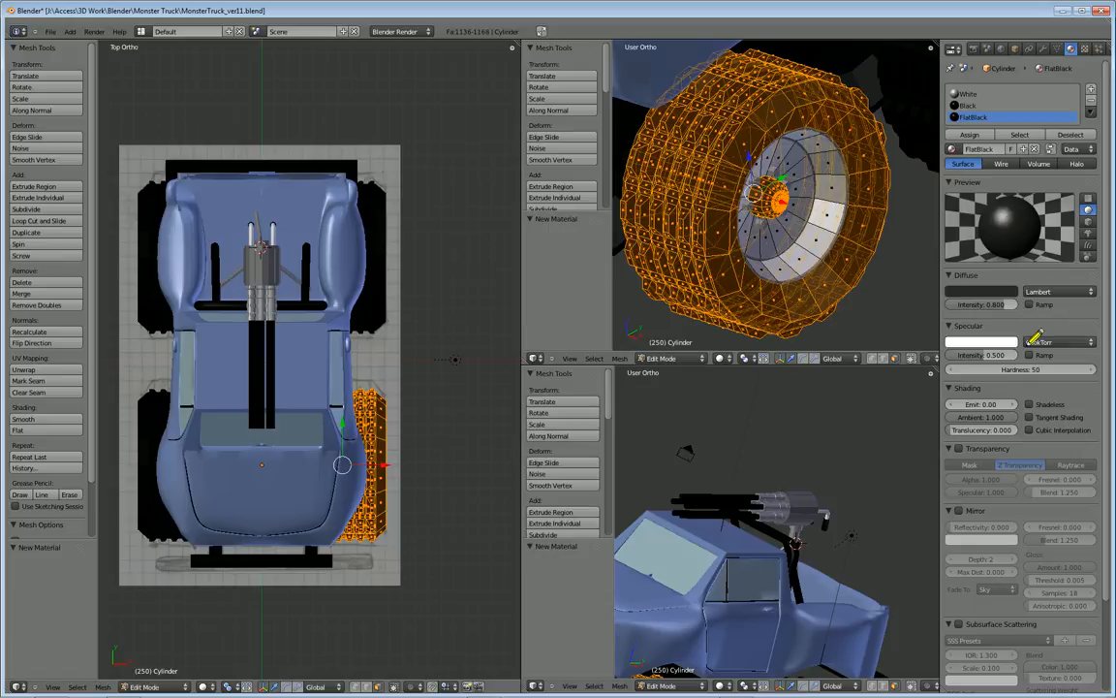
# - Darken FlatBlack's specular colour to dark grey and assign the material to the selected wheel faces
pyautogui.click(968, 343)
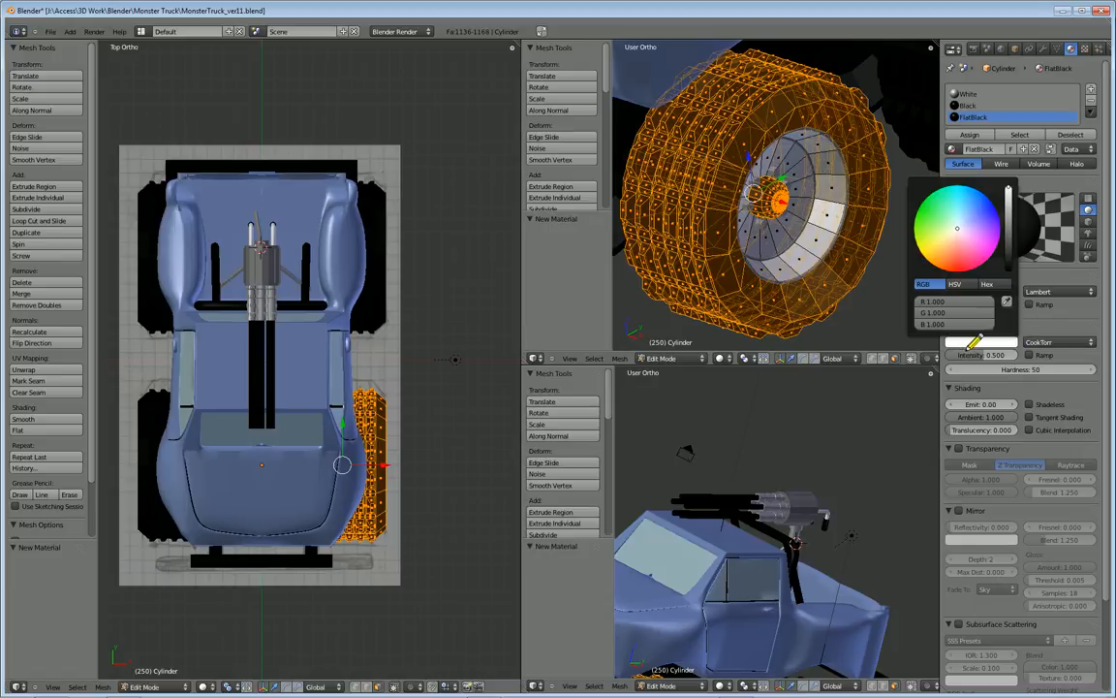
pyautogui.click(979, 340)
pyautogui.moveTo(1007, 205); pyautogui.dragTo(1003, 247)
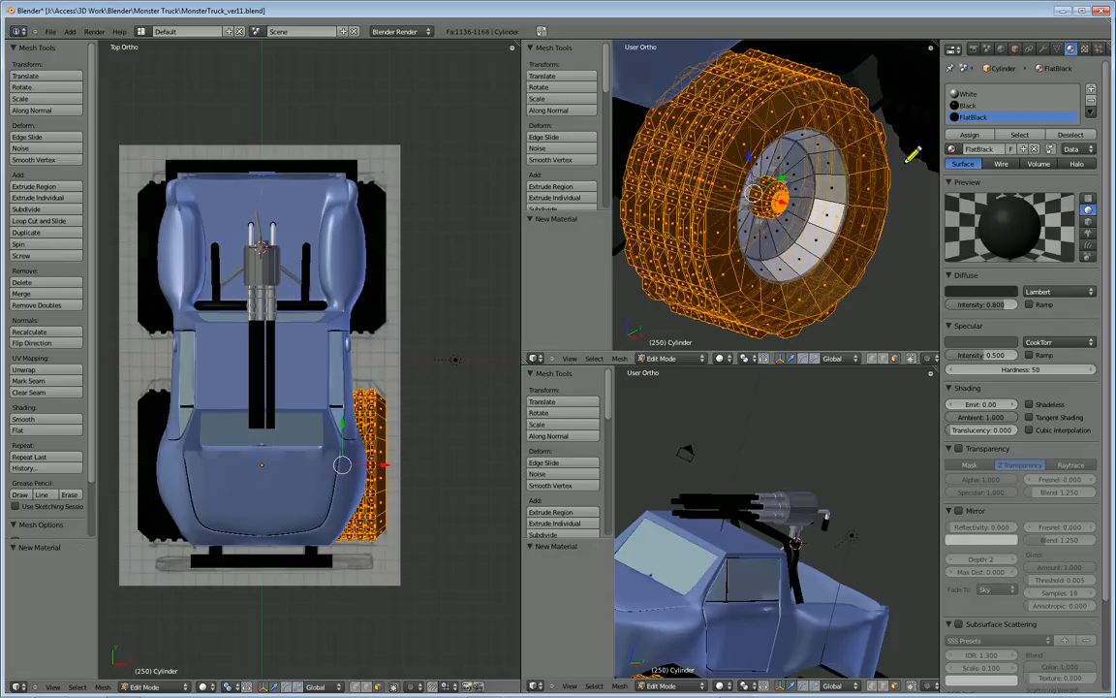
pyautogui.click(967, 133)
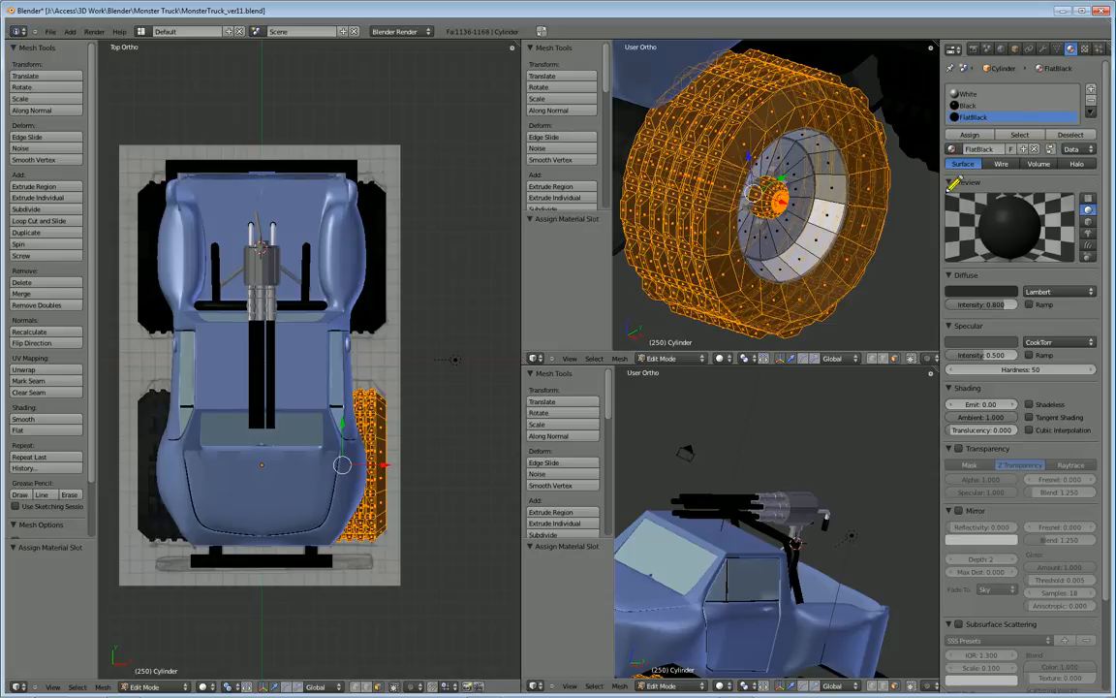
# - Deselect the front wheel faces, check the tires from several angles, and return to Object Mode
pyautogui.scroll(-2, 830, 273)
pyautogui.moveTo(816, 258)
pyautogui.mouseDown(button='middle')
pyautogui.moveTo(795, 264)
pyautogui.moveTo(830, 242)
pyautogui.mouseUp(button='middle')
pyautogui.press('a')
pyautogui.scroll(-2, 825, 250)
pyautogui.moveTo(824, 250); pyautogui.dragTo(804, 189, button='middle')
pyautogui.scroll(5, 835, 199)
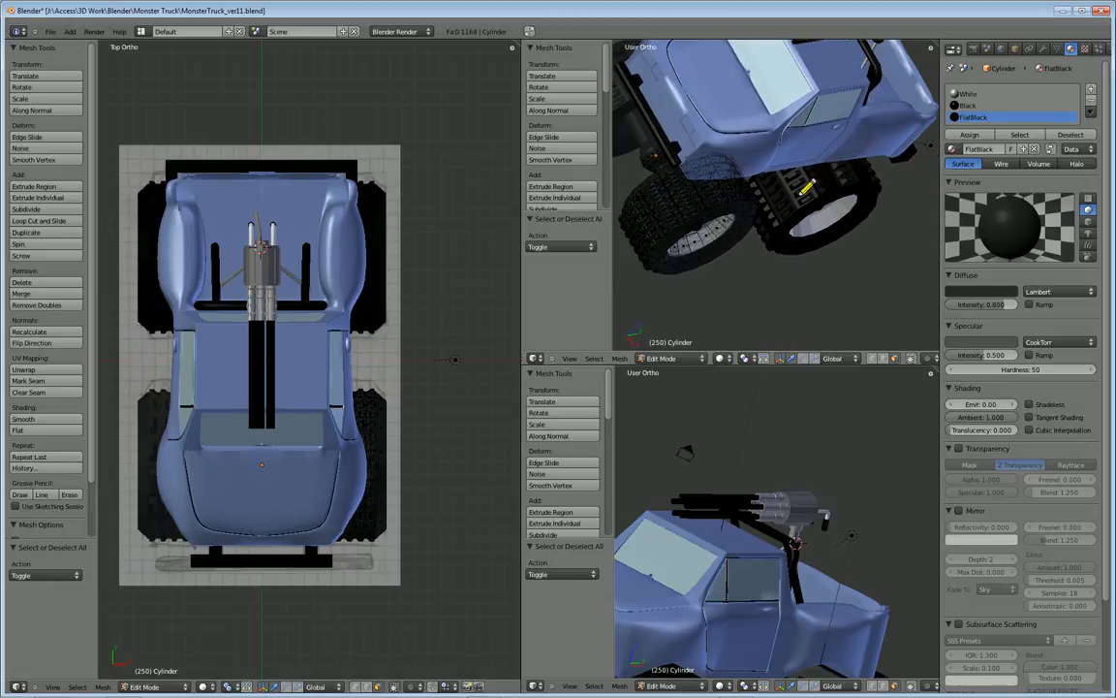
pyautogui.moveTo(801, 201); pyautogui.dragTo(821, 250, button='middle')
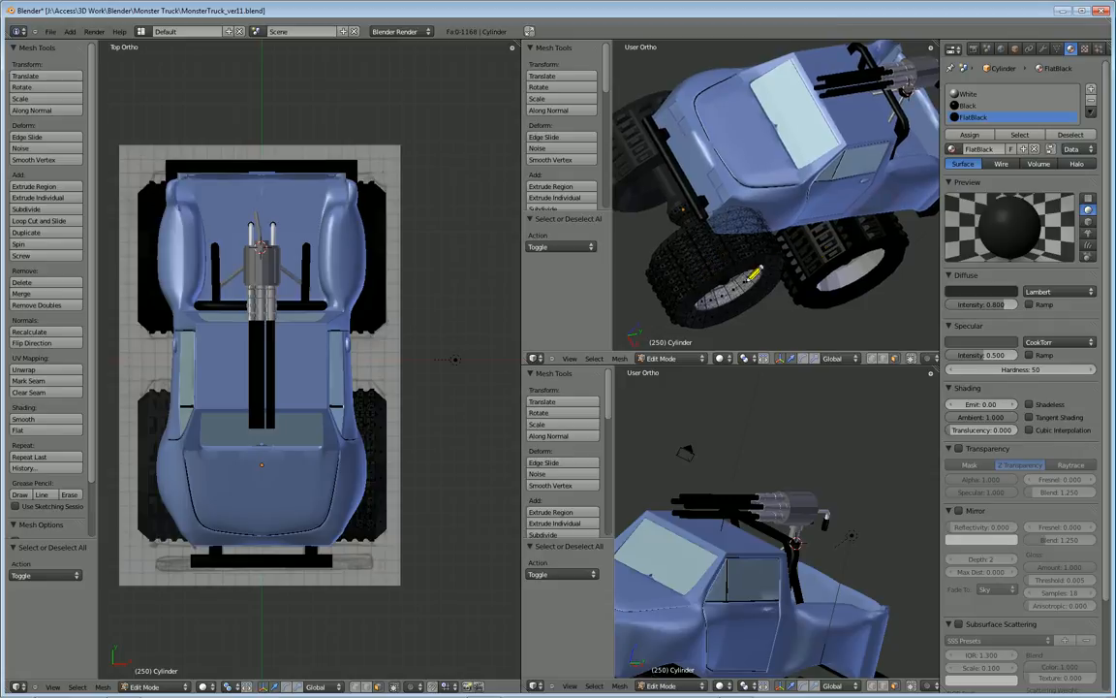
pyautogui.moveTo(772, 274); pyautogui.dragTo(800, 231, button='middle')
pyautogui.press('a')
pyautogui.press('a')
pyautogui.rightClick(720, 177)
pyautogui.press('Tab')
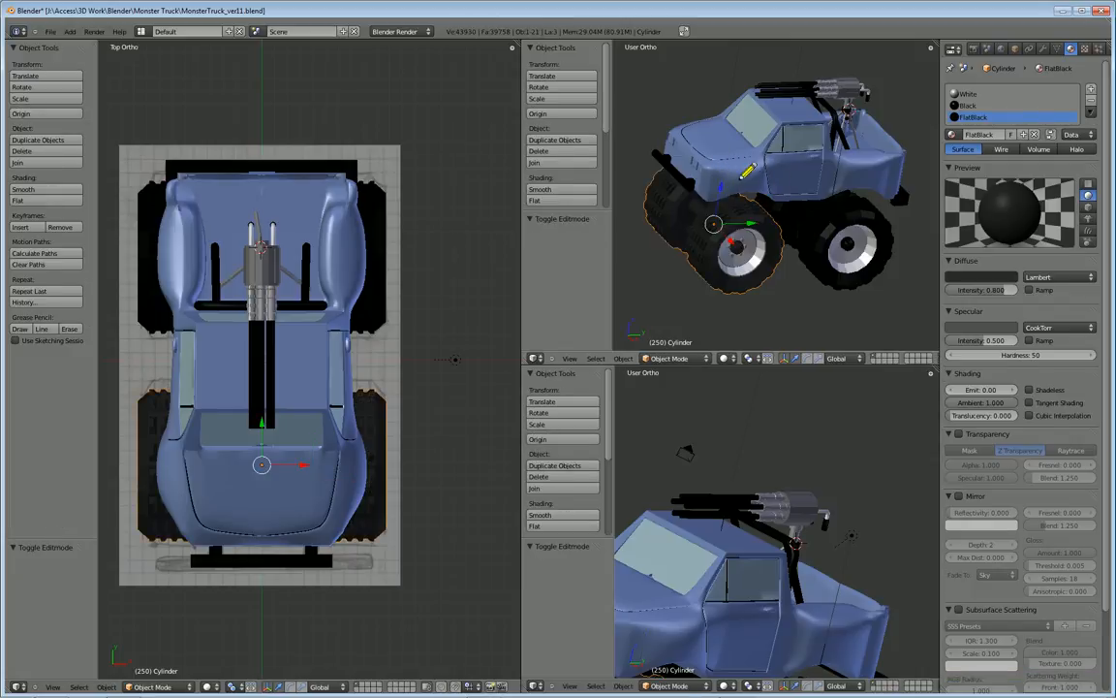
# - Select the truck body, examine its door and cab area, and review its Glass and LtBlue materials
pyautogui.rightClick(800, 194)
pyautogui.moveTo(800, 194); pyautogui.dragTo(814, 250, button='middle')
pyautogui.scroll(2, 814, 252)
pyautogui.moveTo(747, 257); pyautogui.dragTo(790, 259, button='middle')
pyautogui.scroll(2, 807, 234)
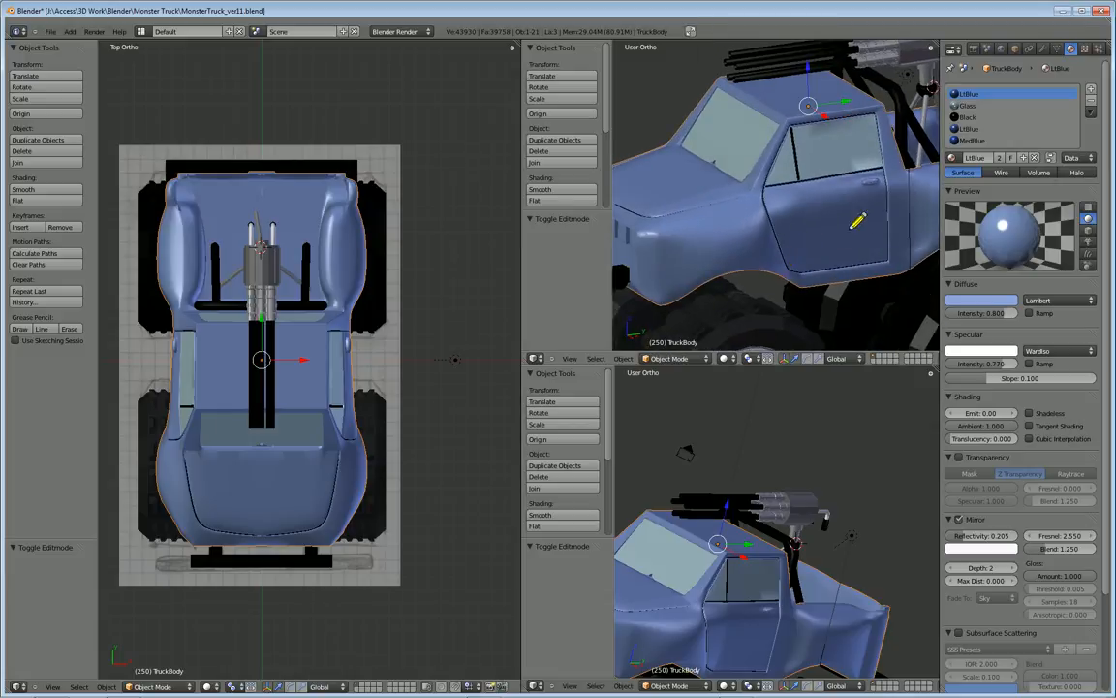
pyautogui.moveTo(818, 227)
pyautogui.mouseDown(button='middle')
pyautogui.moveTo(804, 239)
pyautogui.moveTo(803, 222)
pyautogui.mouseUp(button='middle')
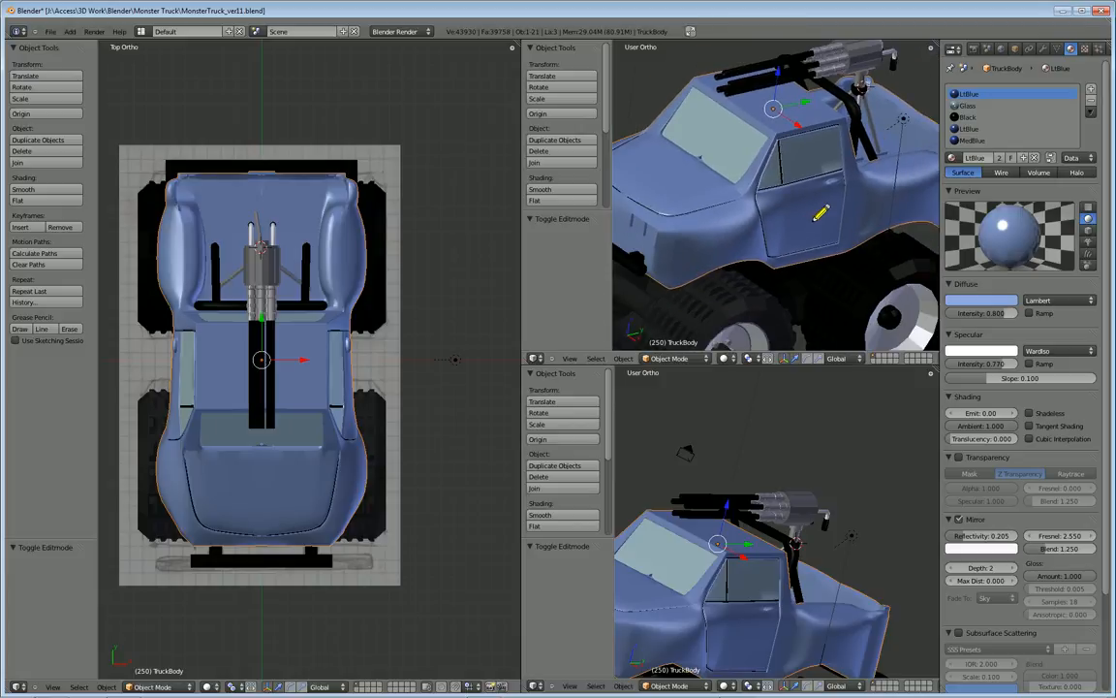
pyautogui.scroll(3, 805, 222)
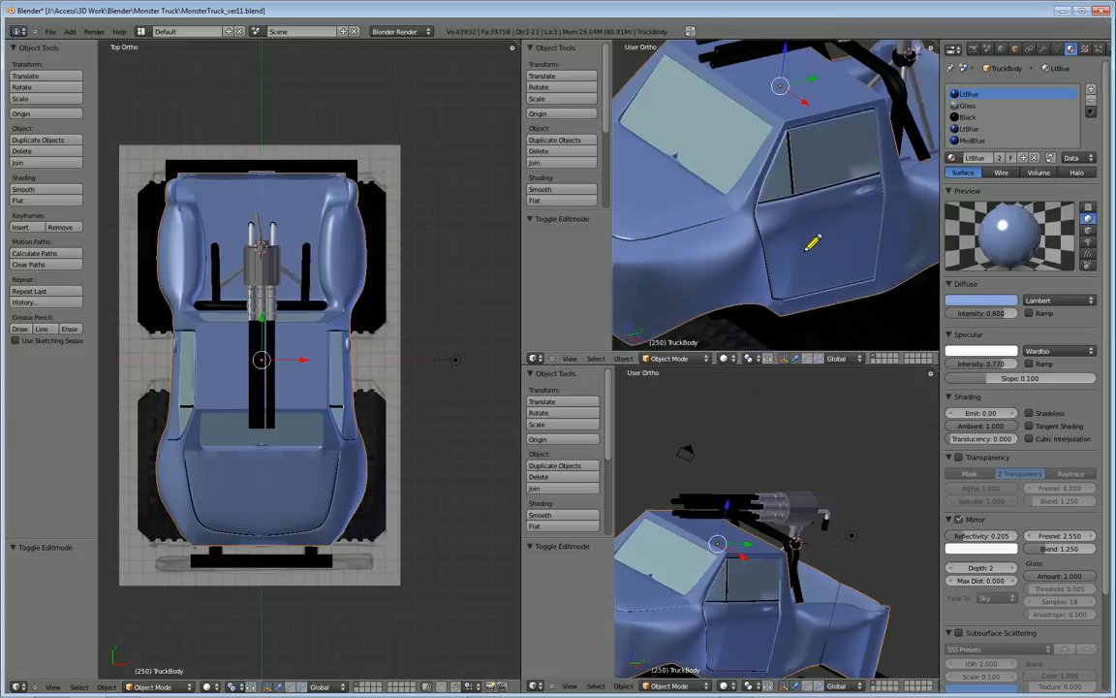
pyautogui.scroll(-1, 809, 211)
pyautogui.scroll(-1, 807, 202)
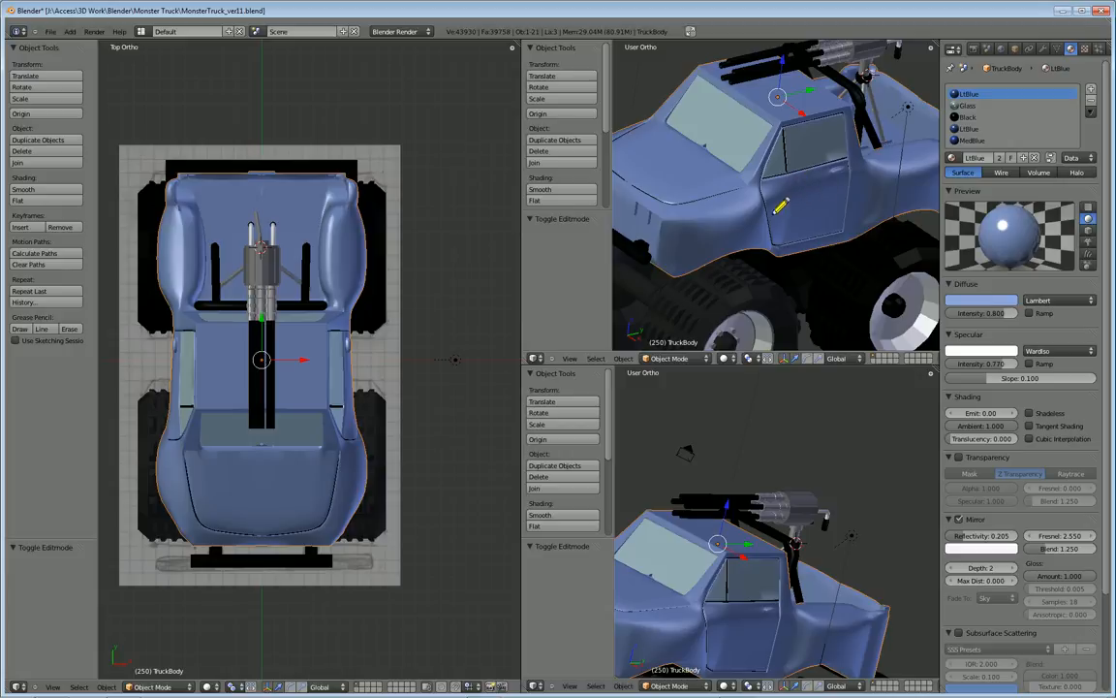
pyautogui.click(967, 104)
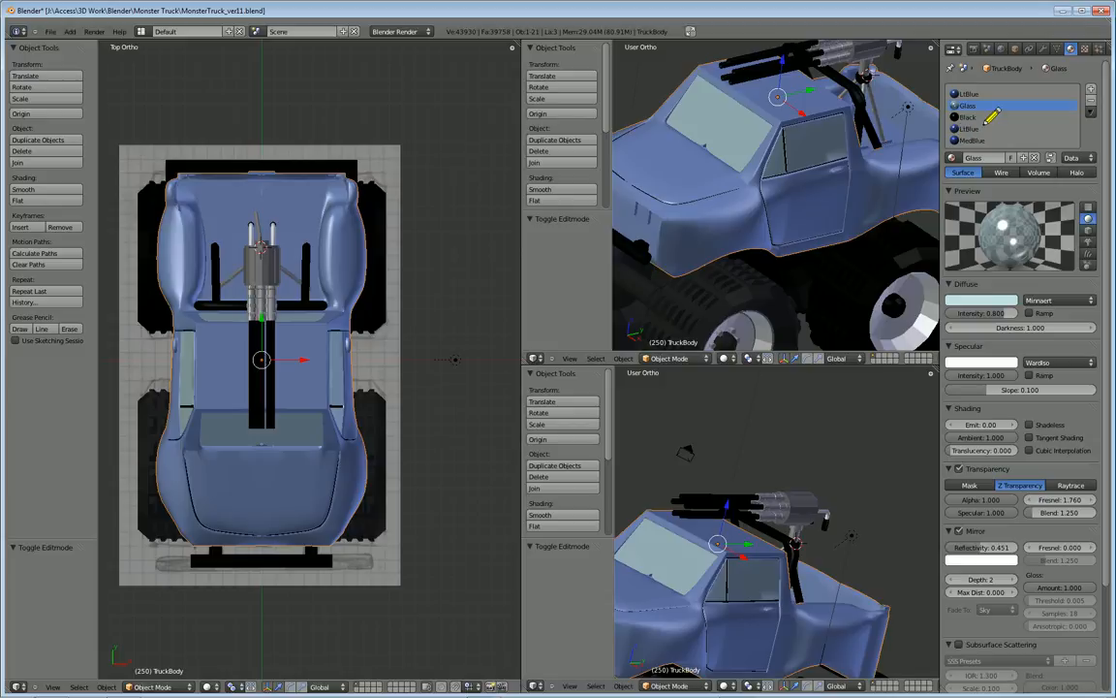
pyautogui.click(969, 93)
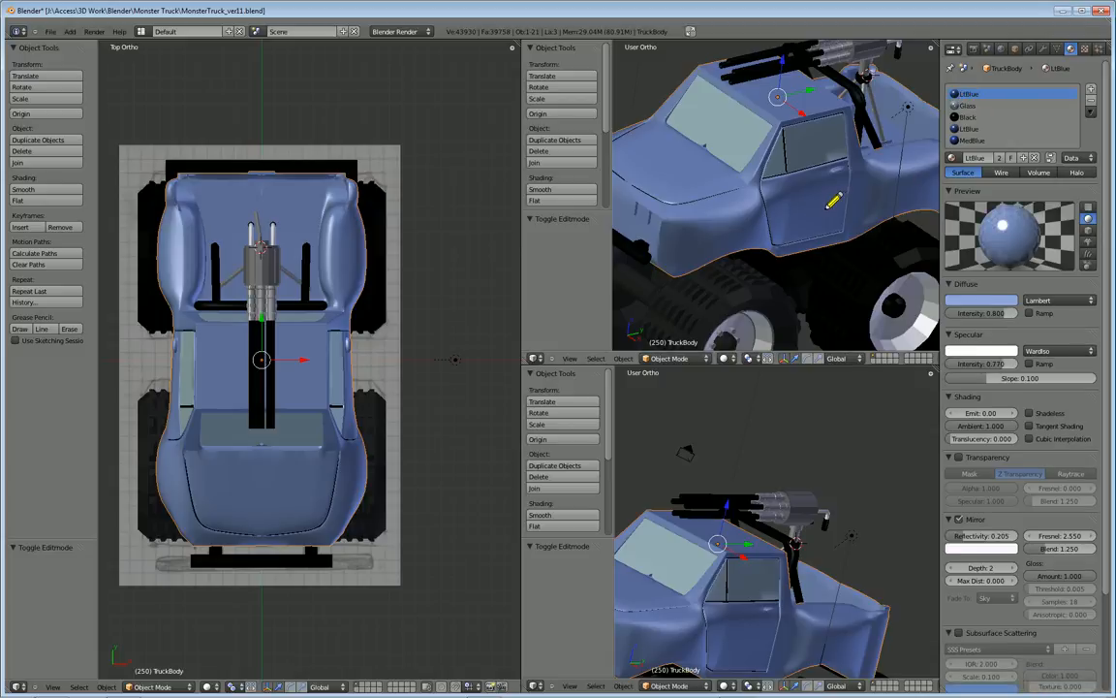
# - Examine the truck from the front and above, and show the scene through the camera in one view
pyautogui.moveTo(812, 201); pyautogui.dragTo(728, 181, button='middle')
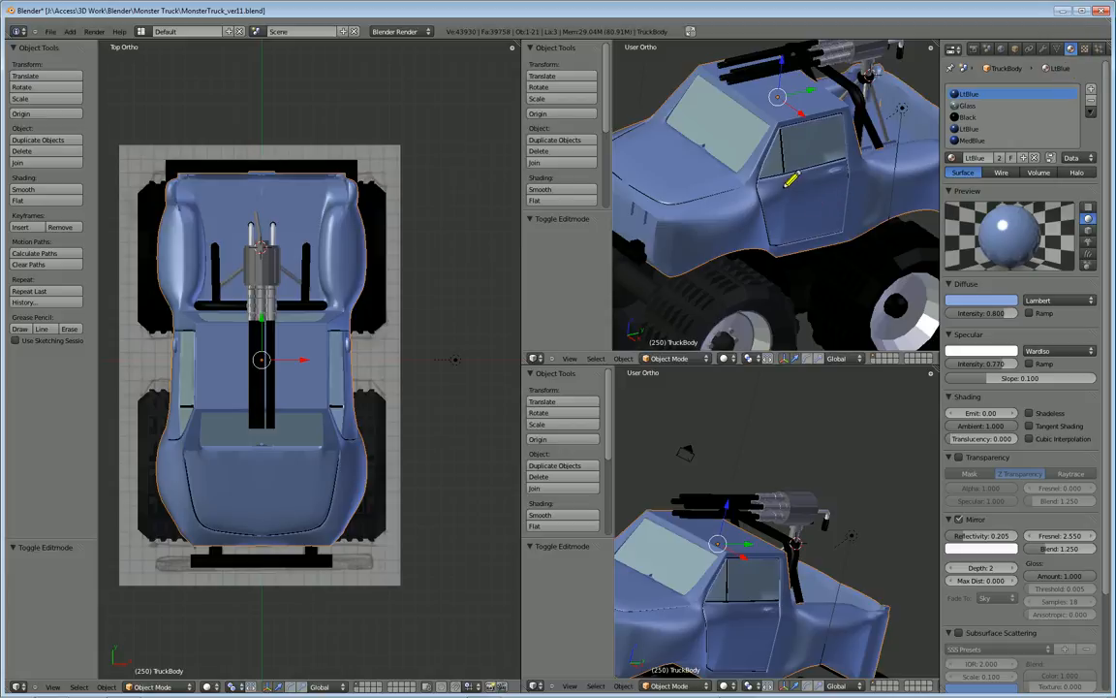
pyautogui.moveTo(787, 187); pyautogui.dragTo(756, 211, button='middle')
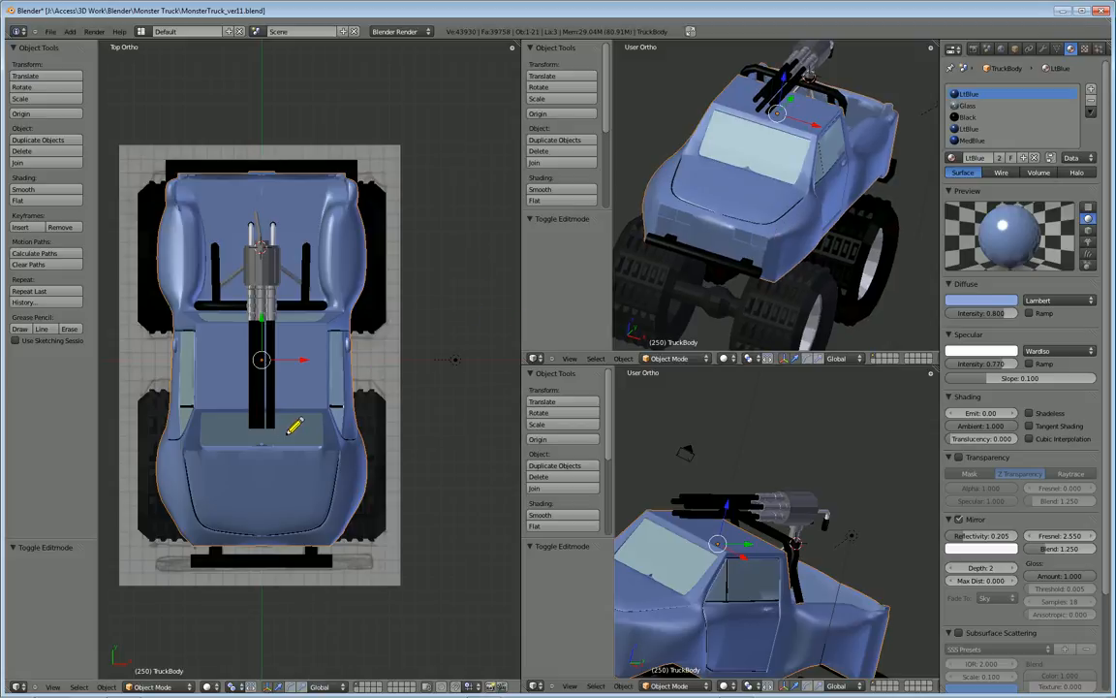
pyautogui.scroll(-3, 293, 427)
pyautogui.moveTo(293, 461); pyautogui.dragTo(315, 422, button='middle')
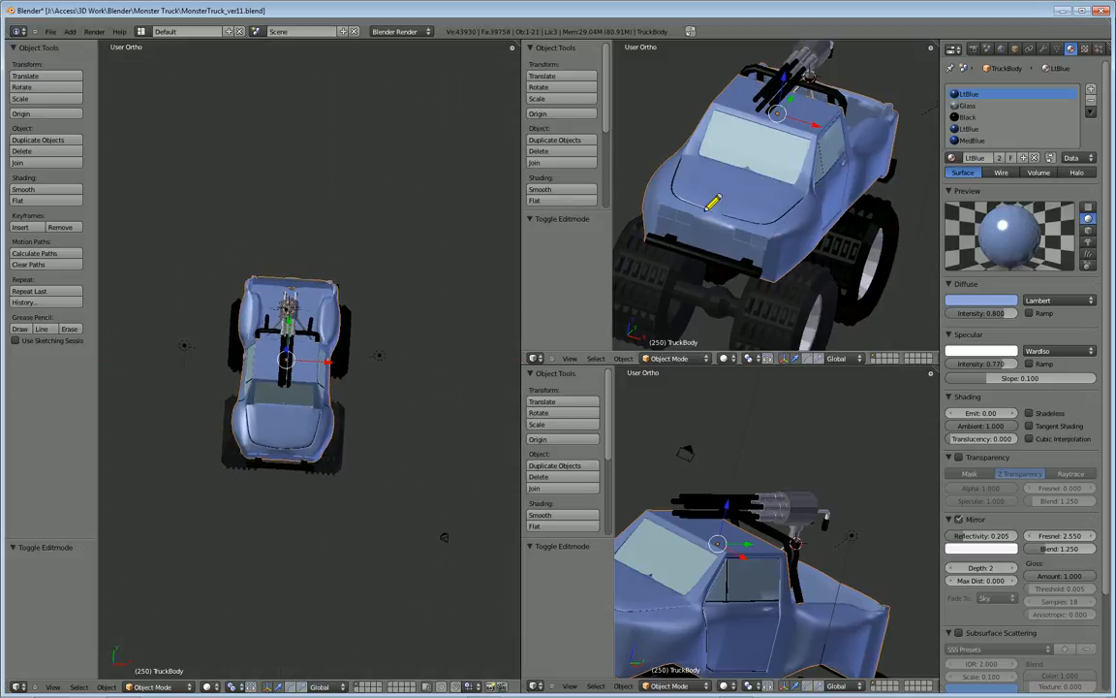
pyautogui.press('KP_0')
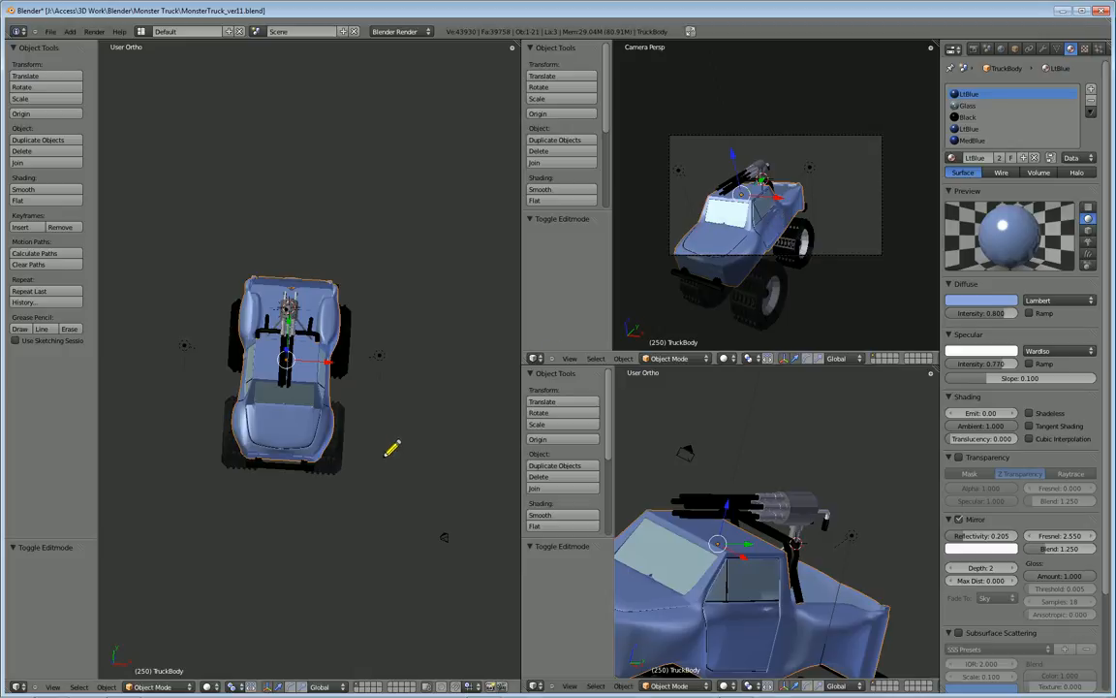
# - Select the camera and lower it about 183.8 units along the global Z axis from the front view
pyautogui.rightClick(445, 538)
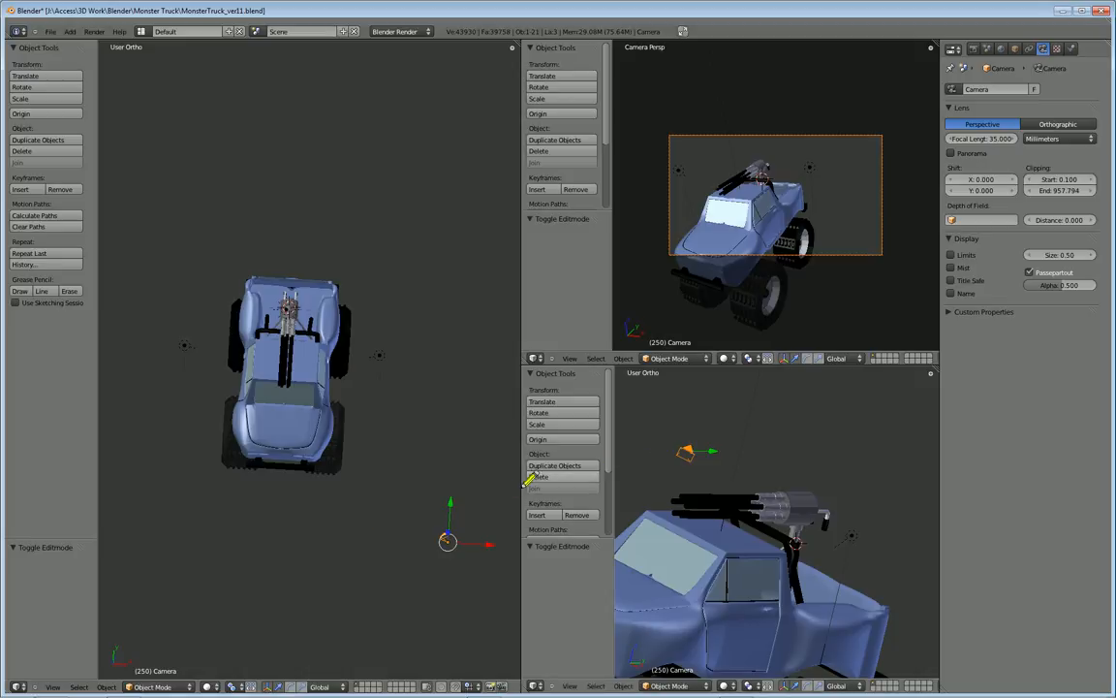
pyautogui.press('KP_1')
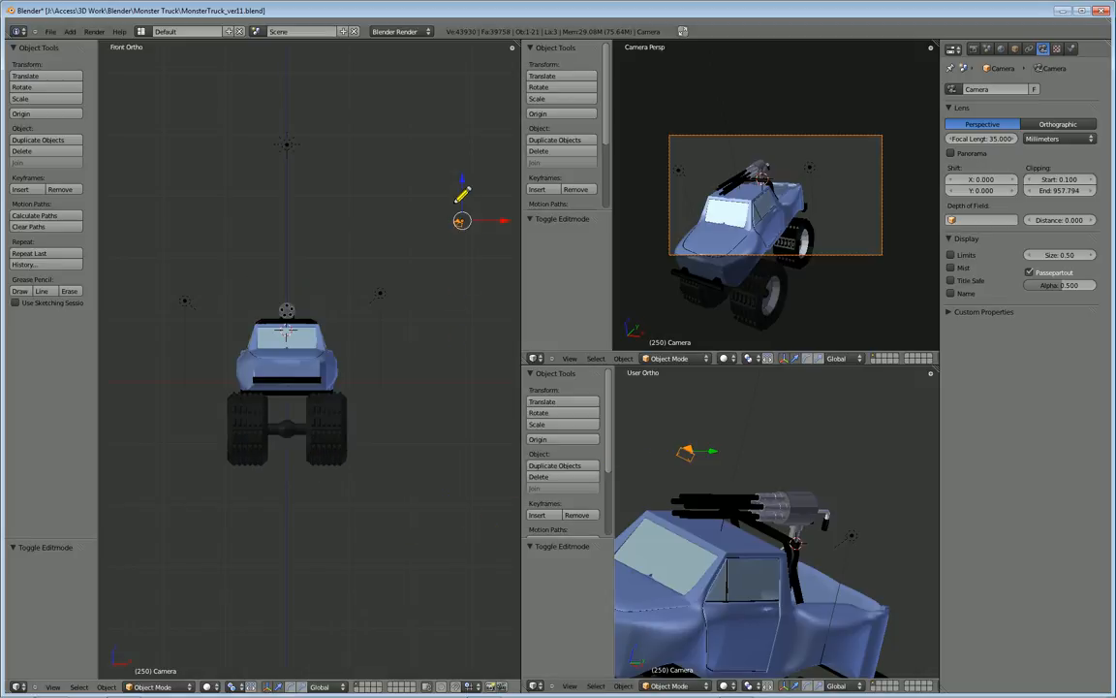
pyautogui.press('g')
pyautogui.press('z')
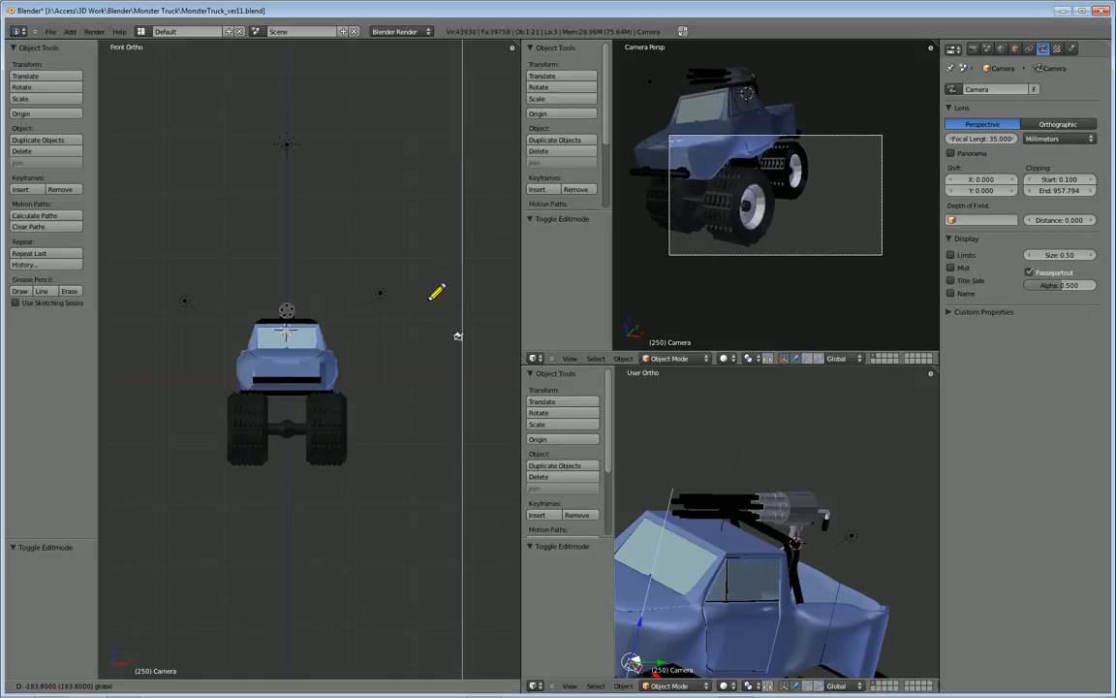
pyautogui.click(431, 298)
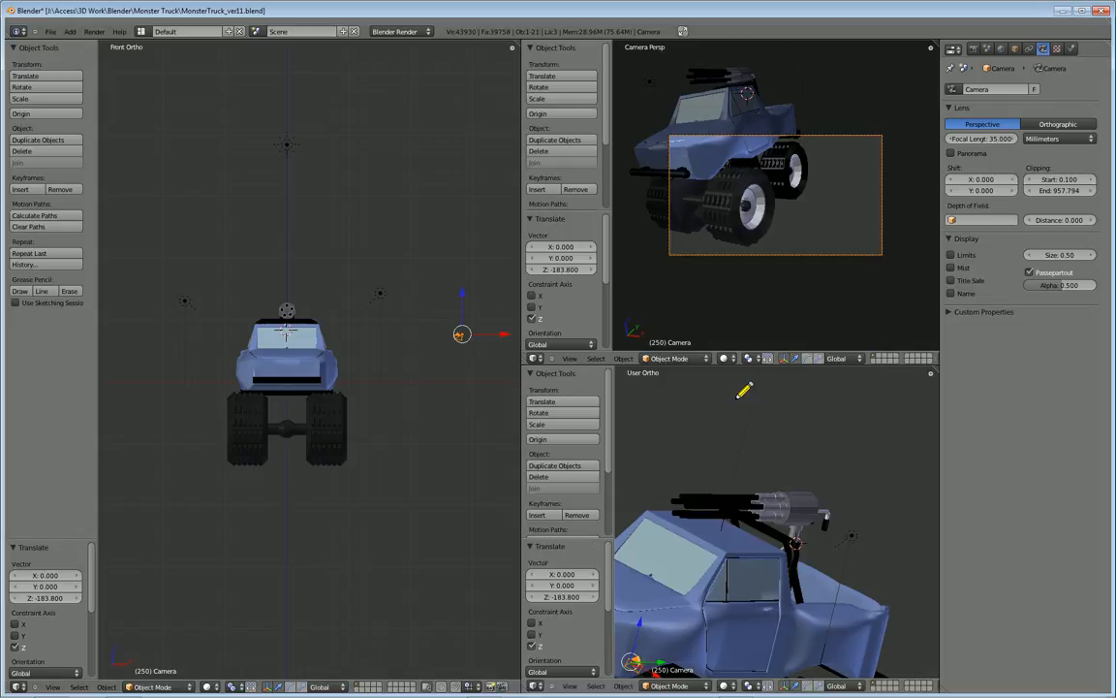
# - Tilt the camera upward by about 18.6 degrees to bring the truck back into the camera frame
pyautogui.scroll(-6, 649, 455)
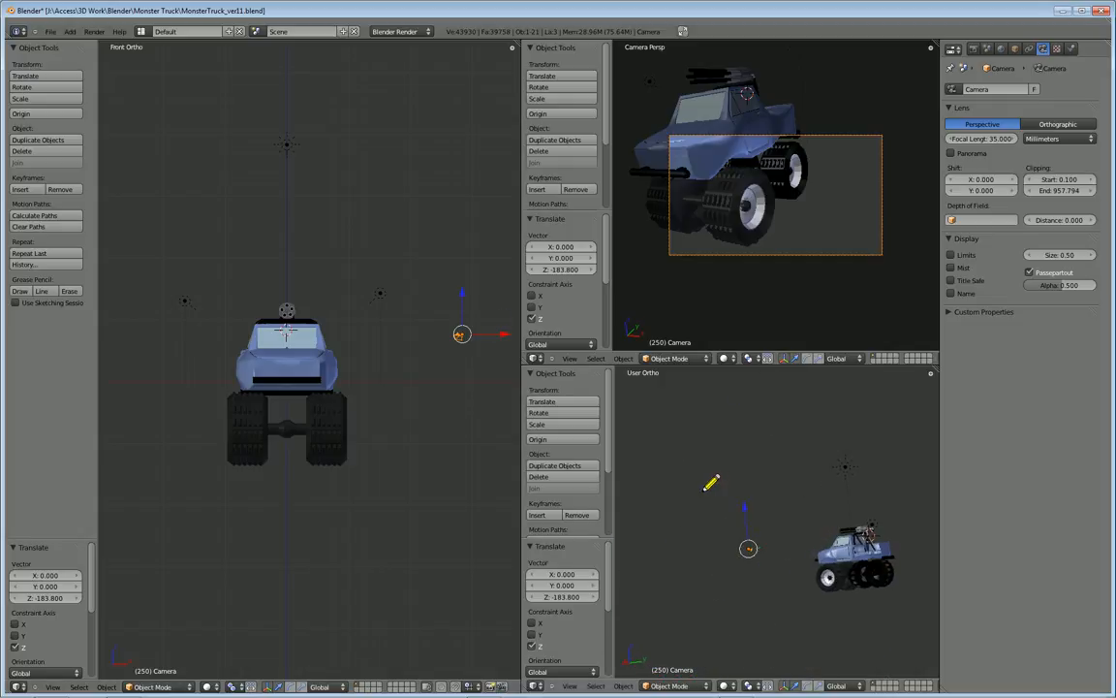
pyautogui.scroll(4, 765, 586)
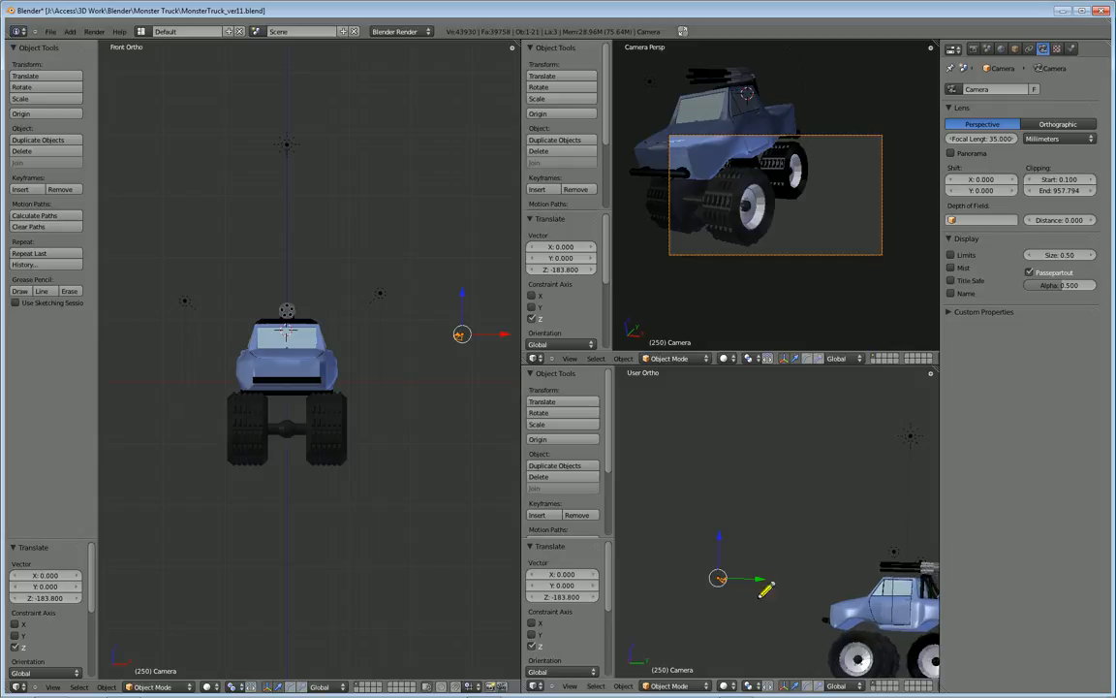
pyautogui.press('r')
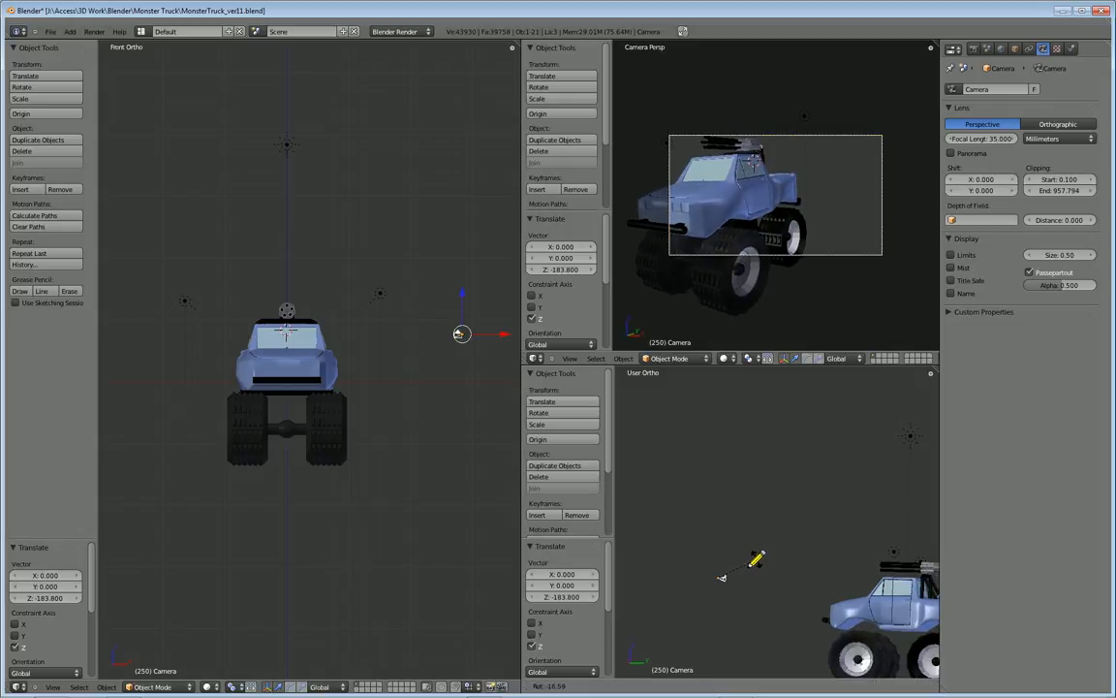
pyautogui.click(757, 559)
# - Reposition the camera along Y and by about -114 units along X, and check the framing with a test render
pyautogui.moveTo(756, 577); pyautogui.dragTo(729, 581)
pyautogui.moveTo(496, 339); pyautogui.dragTo(428, 350)
pyautogui.press('F12')
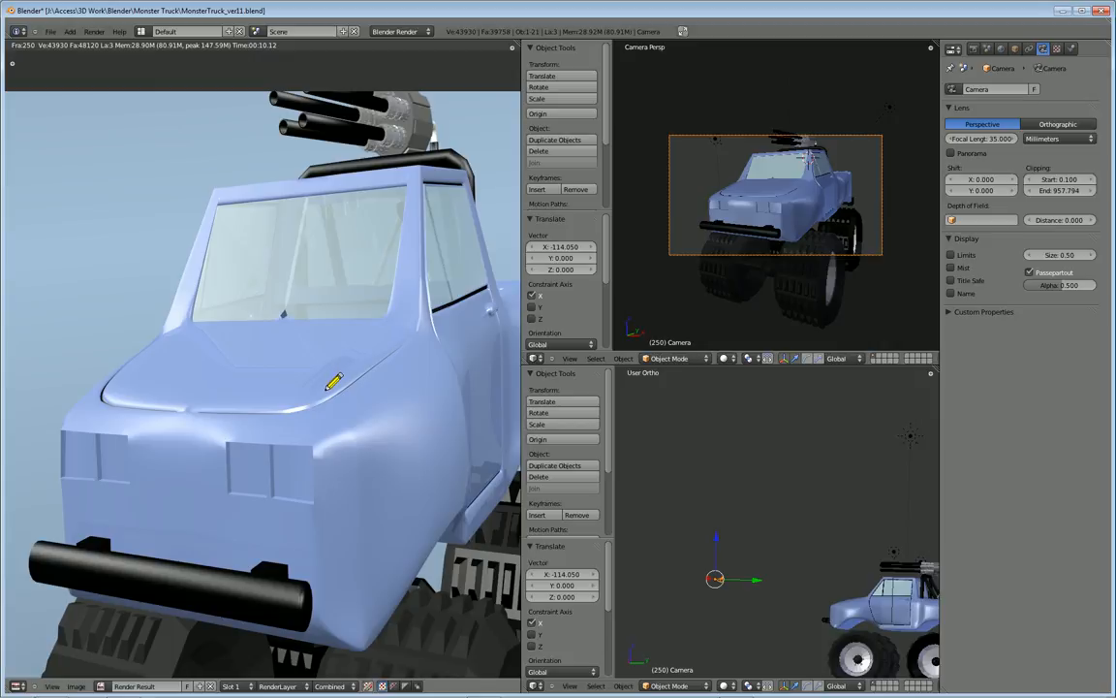
pyautogui.press('Escape')
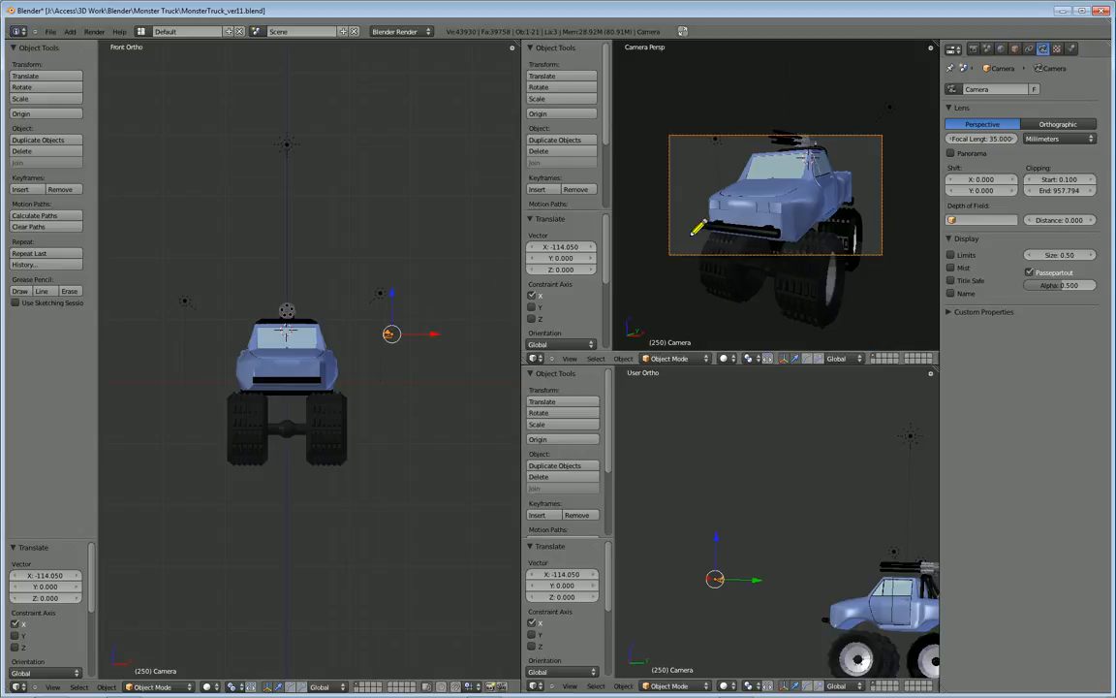
# - Select the truck body and set its LtBlue material's specular intensity to 0.844 and slope to 0.109
pyautogui.rightClick(271, 339)
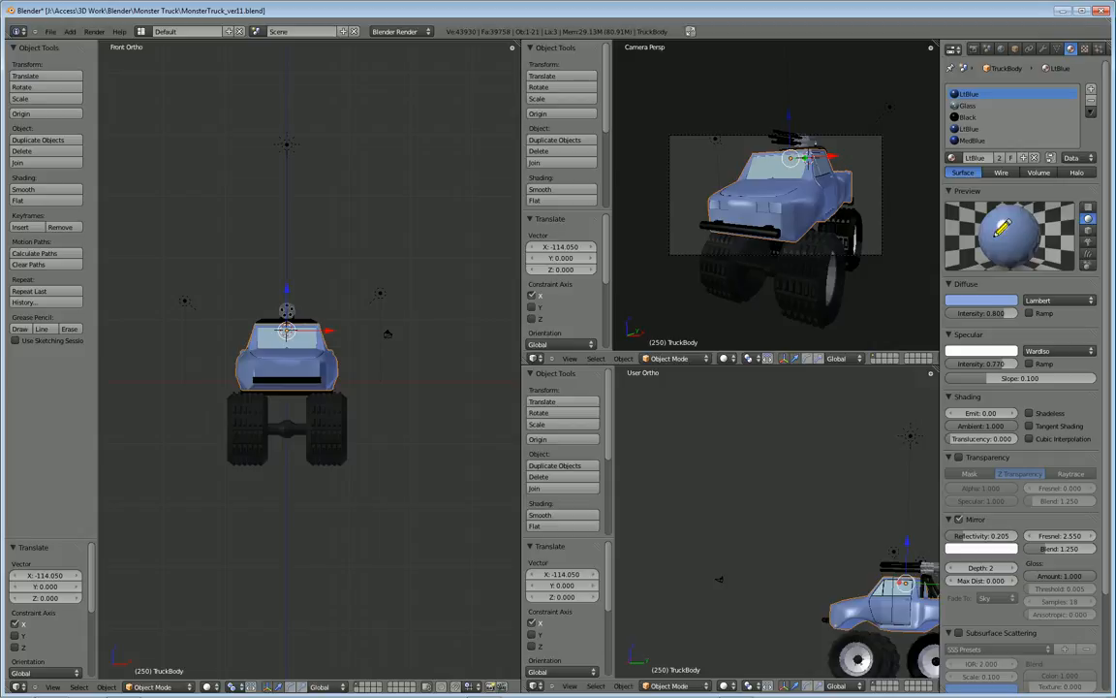
pyautogui.moveTo(986, 364); pyautogui.dragTo(959, 363)
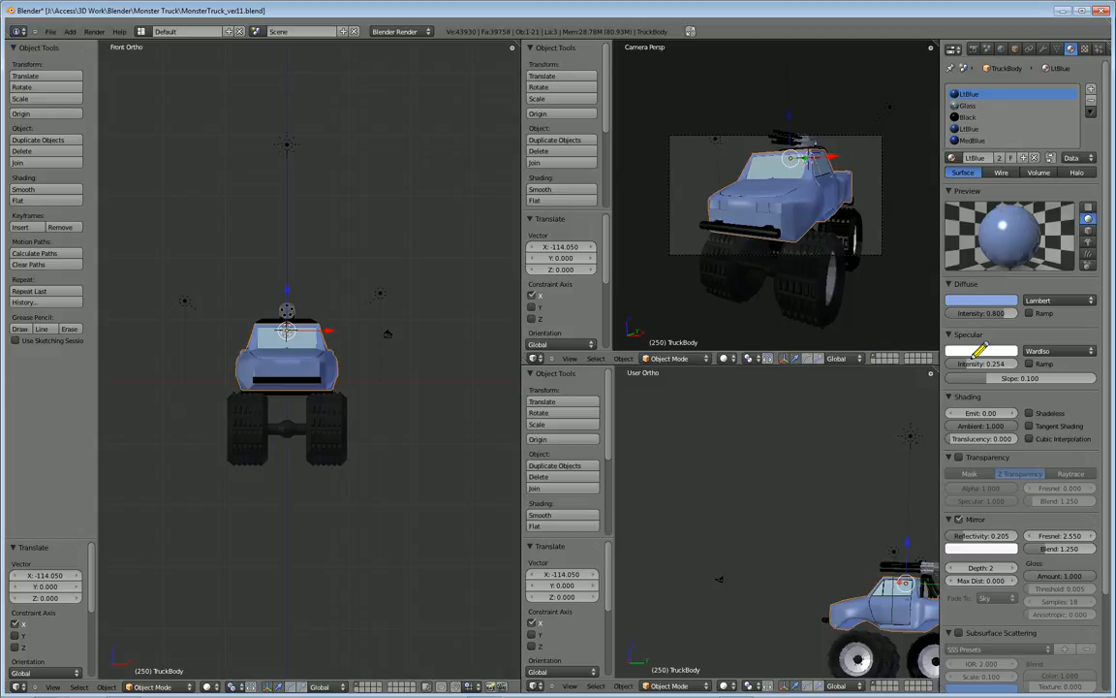
pyautogui.moveTo(962, 363); pyautogui.dragTo(1005, 362)
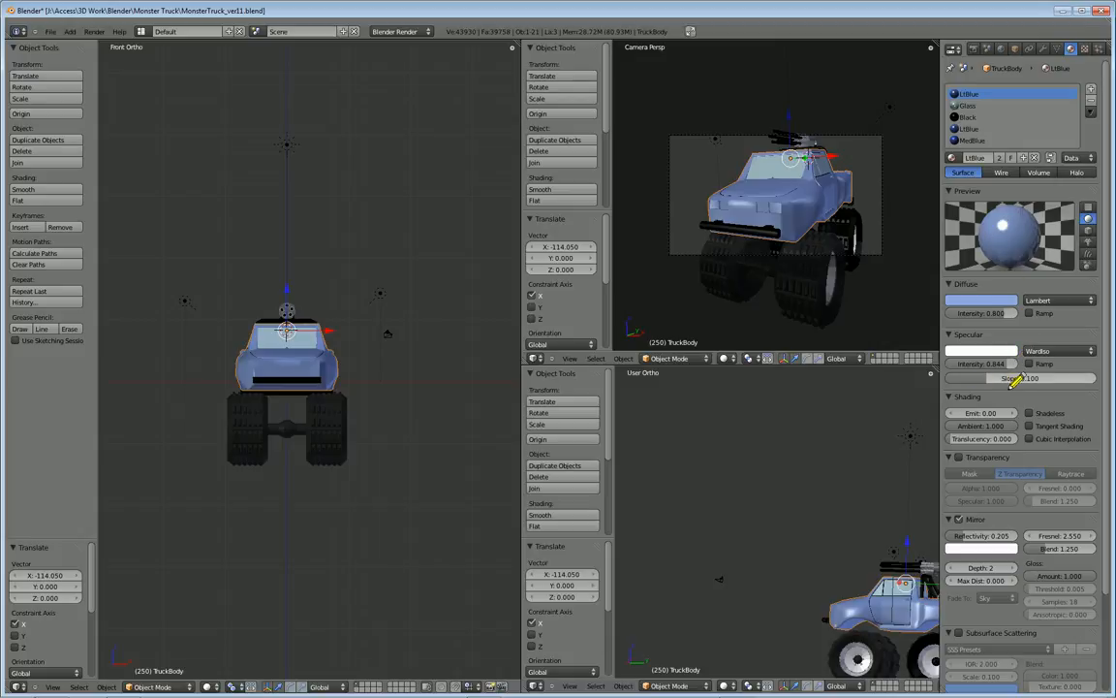
pyautogui.moveTo(1014, 380); pyautogui.dragTo(1012, 379)
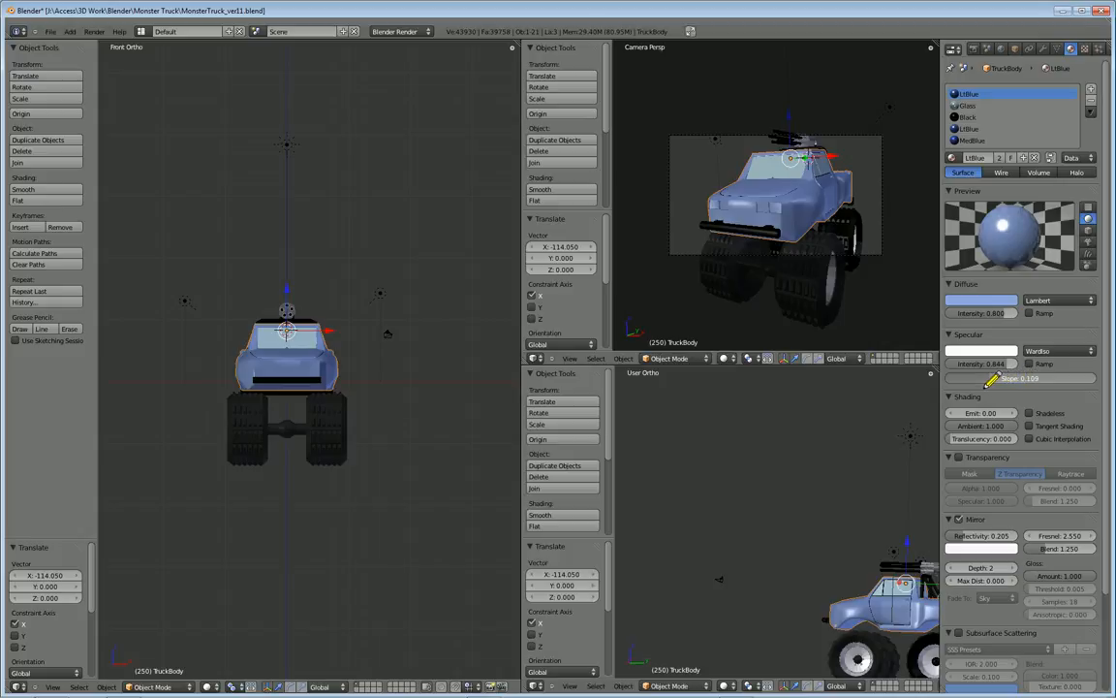
pyautogui.moveTo(986, 388); pyautogui.dragTo(986, 388)
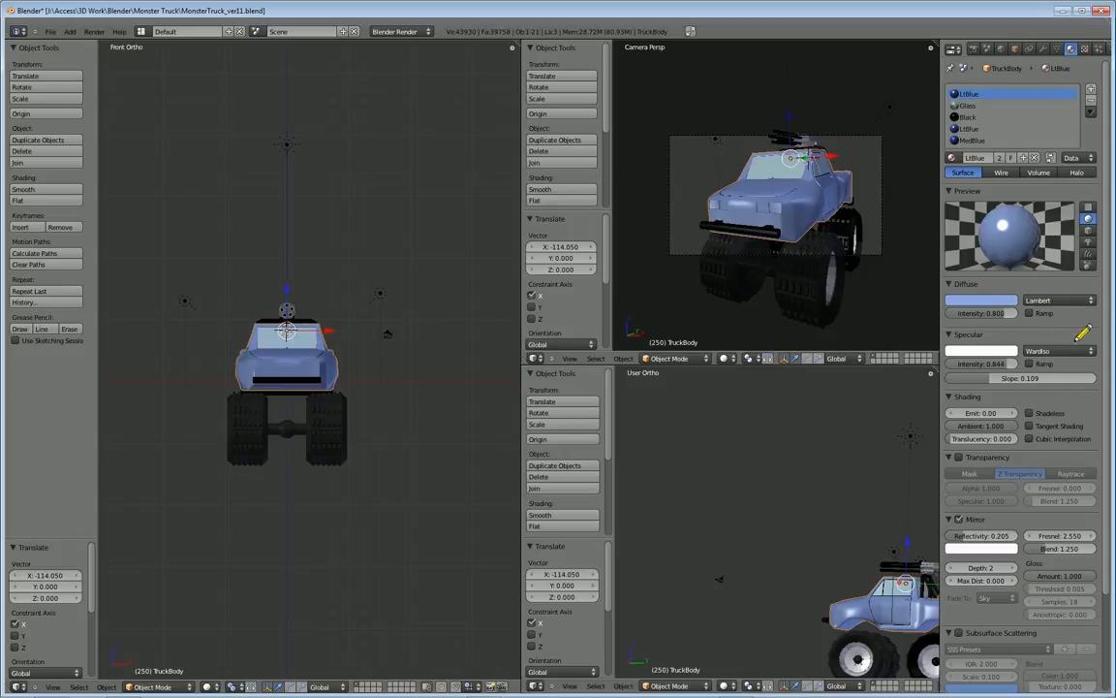
# - Review the LtBlue material's Mirror settings, including reflectivity, Fresnel, depth and gloss
pyautogui.moveTo(1104, 332); pyautogui.dragTo(1105, 414)
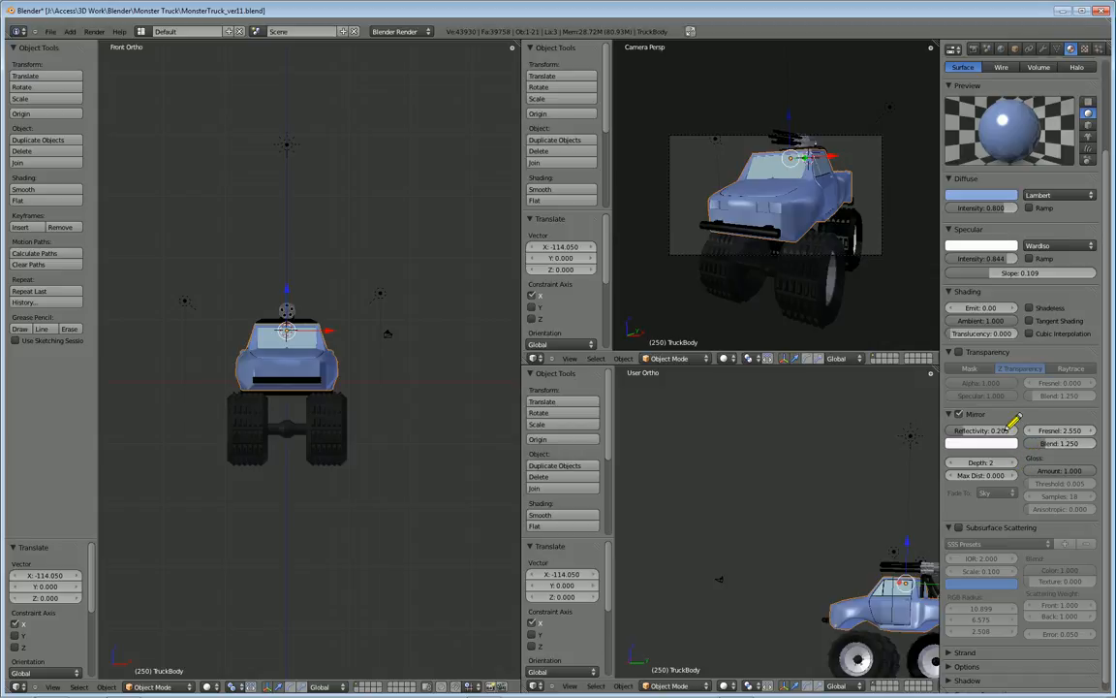
pyautogui.scroll(4, 1012, 426)
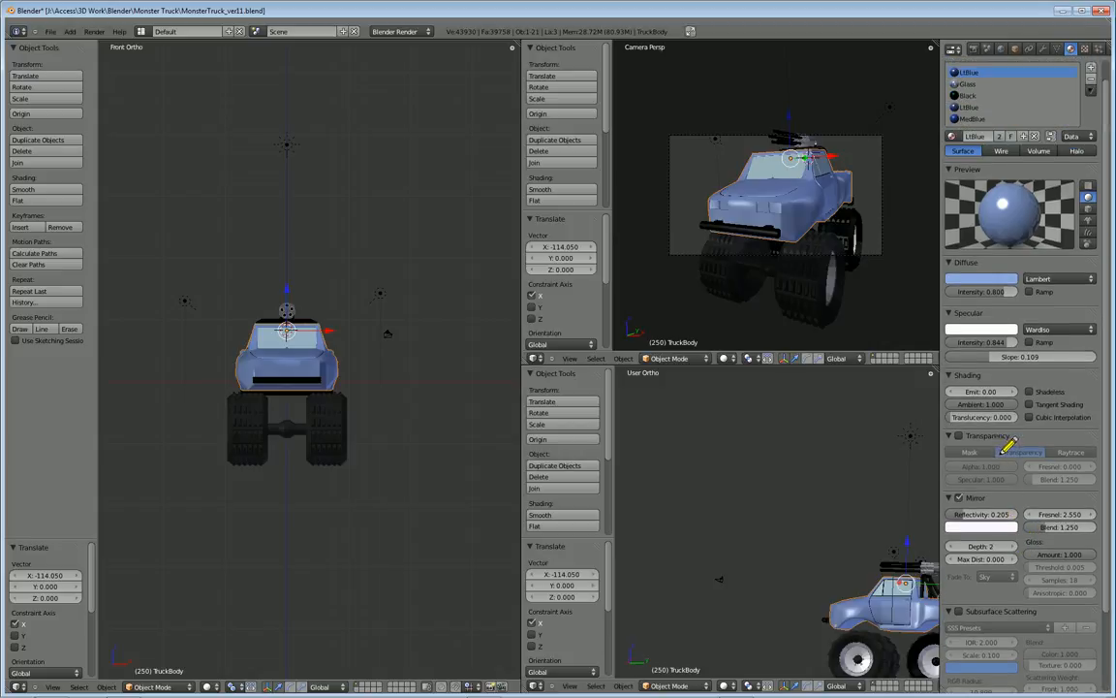
pyautogui.scroll(1, 1009, 443)
pyautogui.scroll(-2, 1015, 531)
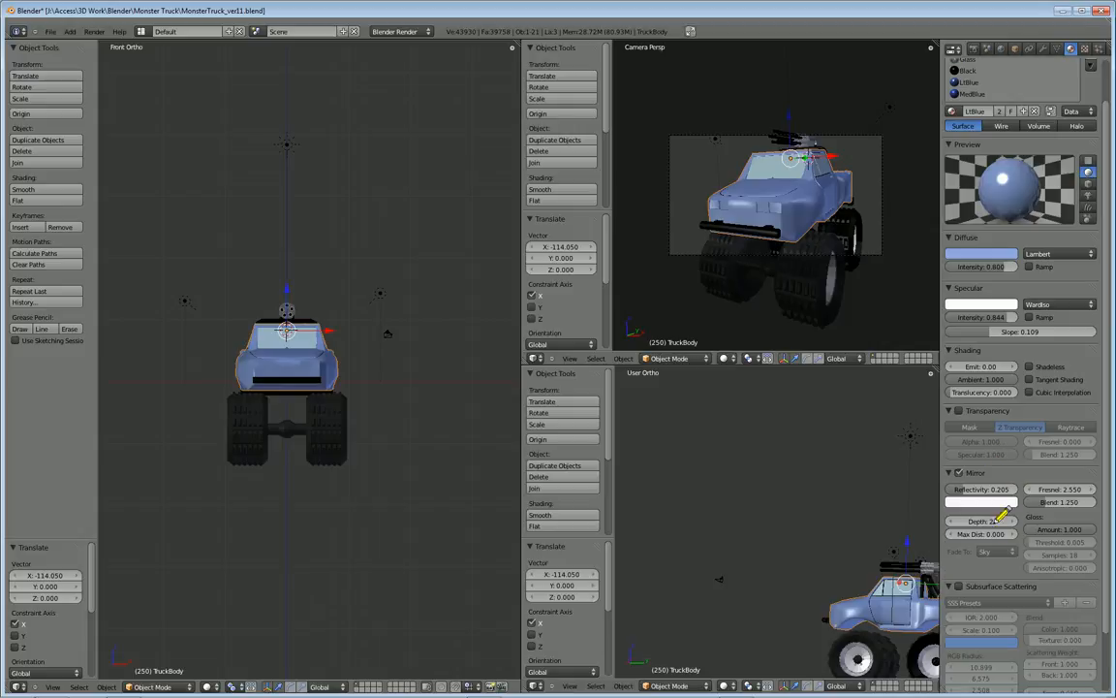
pyautogui.scroll(-3, 1056, 474)
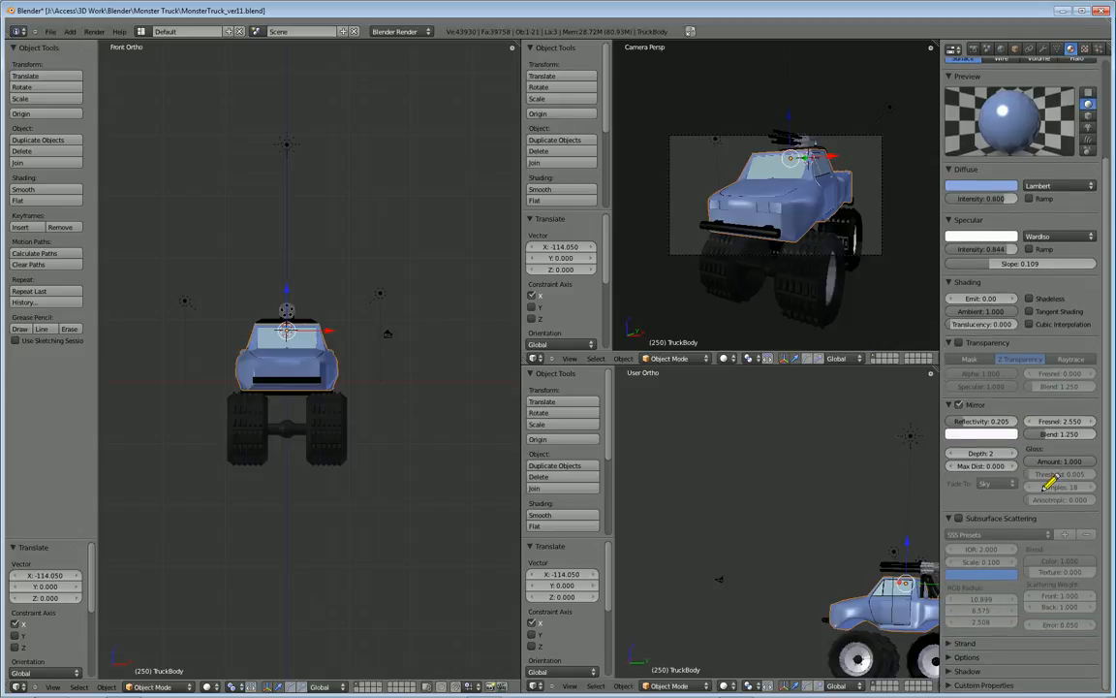
pyautogui.scroll(5, 1051, 482)
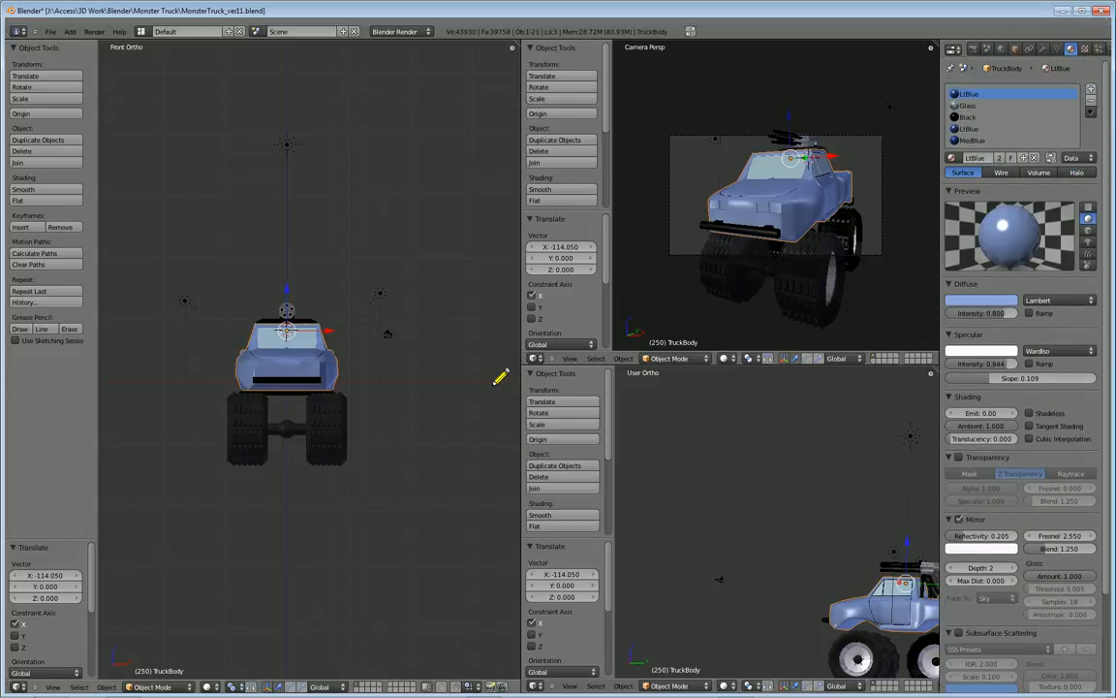
# - Render the truck with the adjusted LtBlue paint, inspect the whole image, and close the render
pyautogui.press('F12')
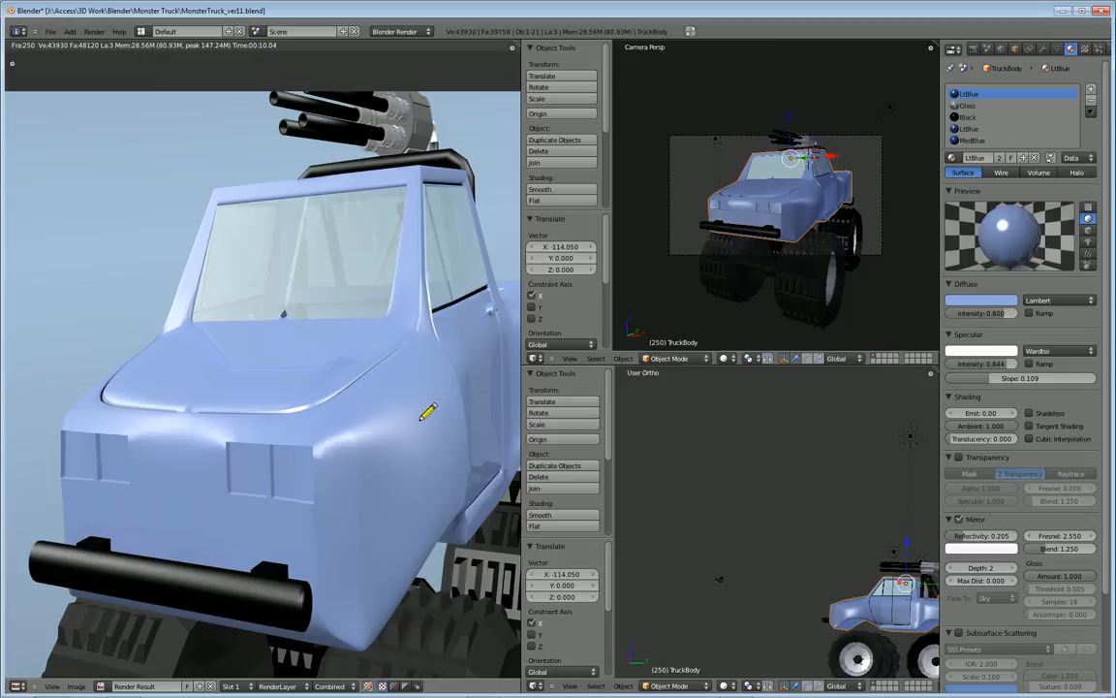
pyautogui.scroll(-3, 435, 414)
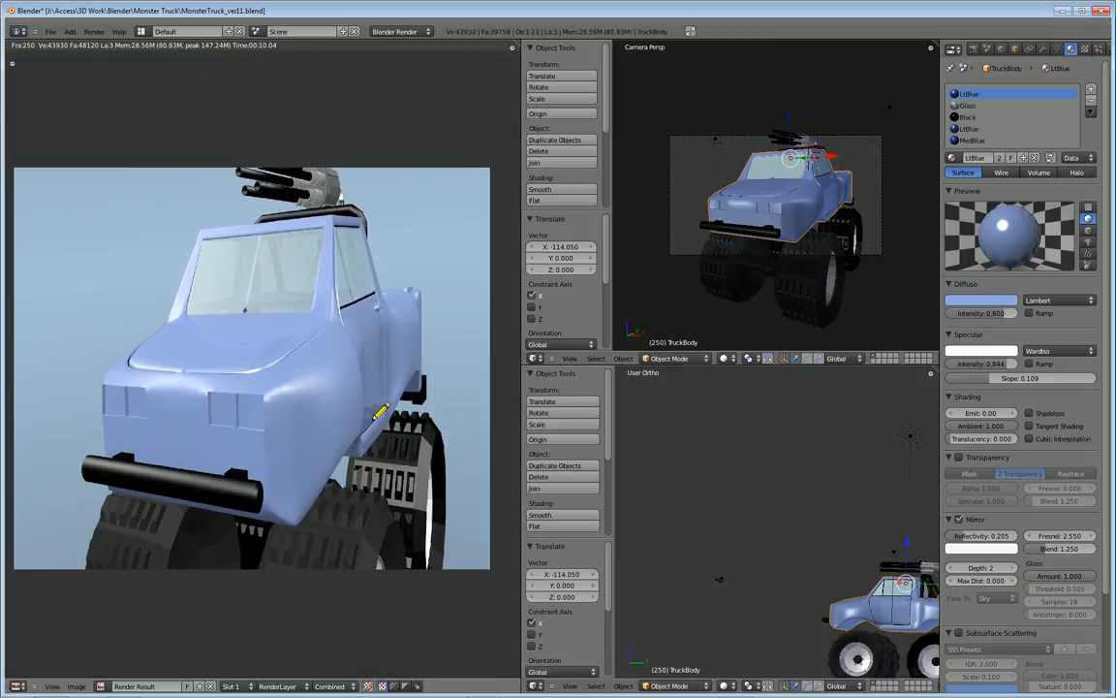
pyautogui.press('Escape')
# - Inspect the truck's side windows up close and review the body's Glass material settings
pyautogui.scroll(-2, 346, 426)
pyautogui.scroll(6, 346, 426)
pyautogui.moveTo(379, 429); pyautogui.dragTo(357, 380, button='middle')
pyautogui.scroll(1, 356, 380)
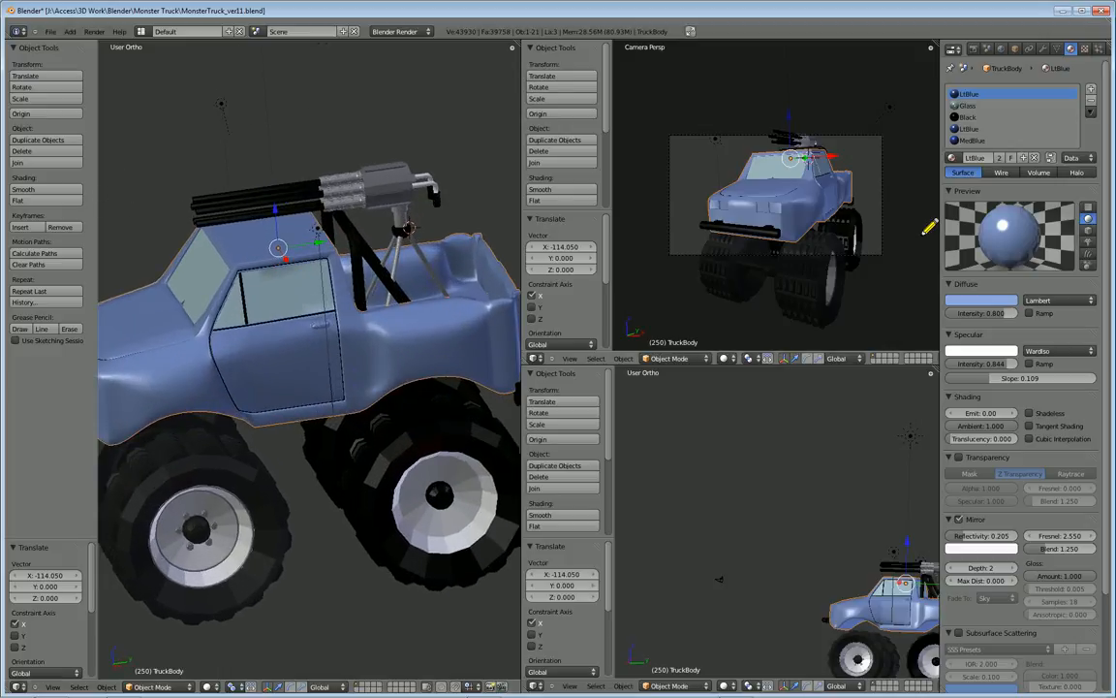
pyautogui.click(969, 106)
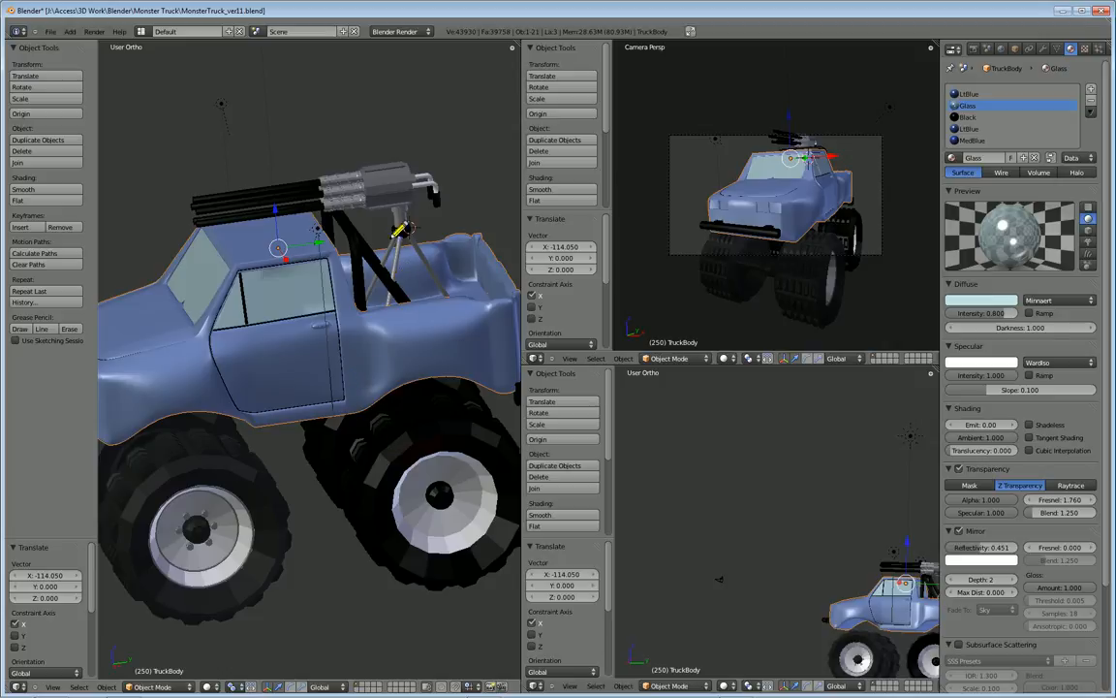
# - Select the gun mounted above the truck bed, review its materials, and examine the truck from a front angle
pyautogui.rightClick(395, 190)
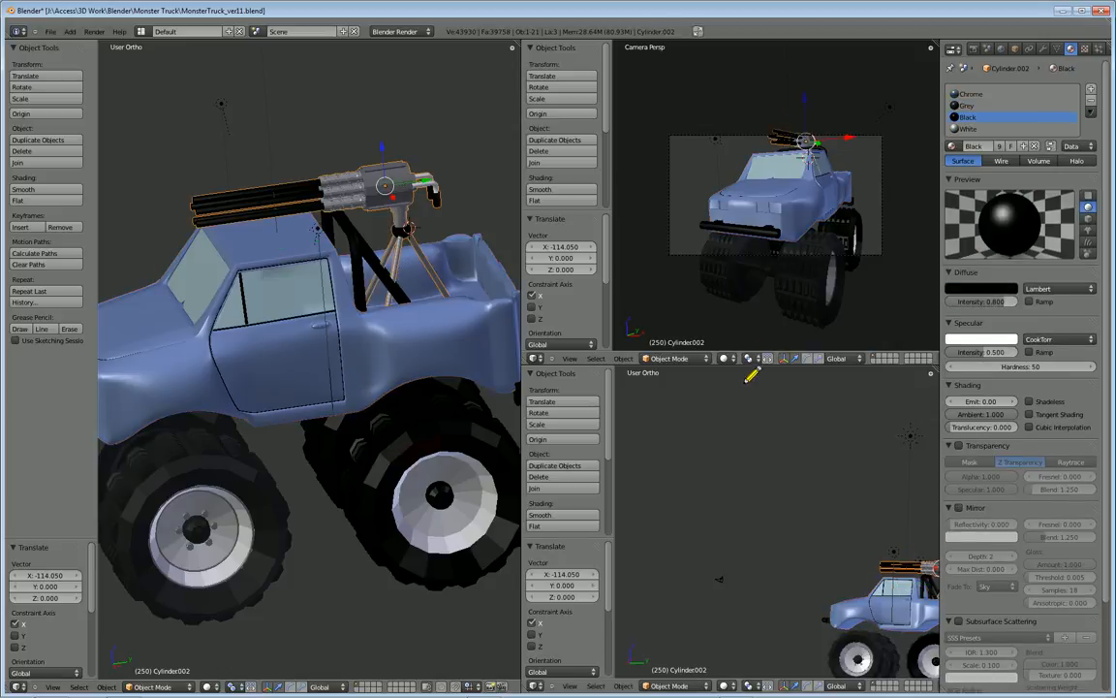
pyautogui.moveTo(293, 363); pyautogui.dragTo(394, 372, button='middle')
pyautogui.scroll(2, 316, 393)
pyautogui.scroll(-2, 394, 374)
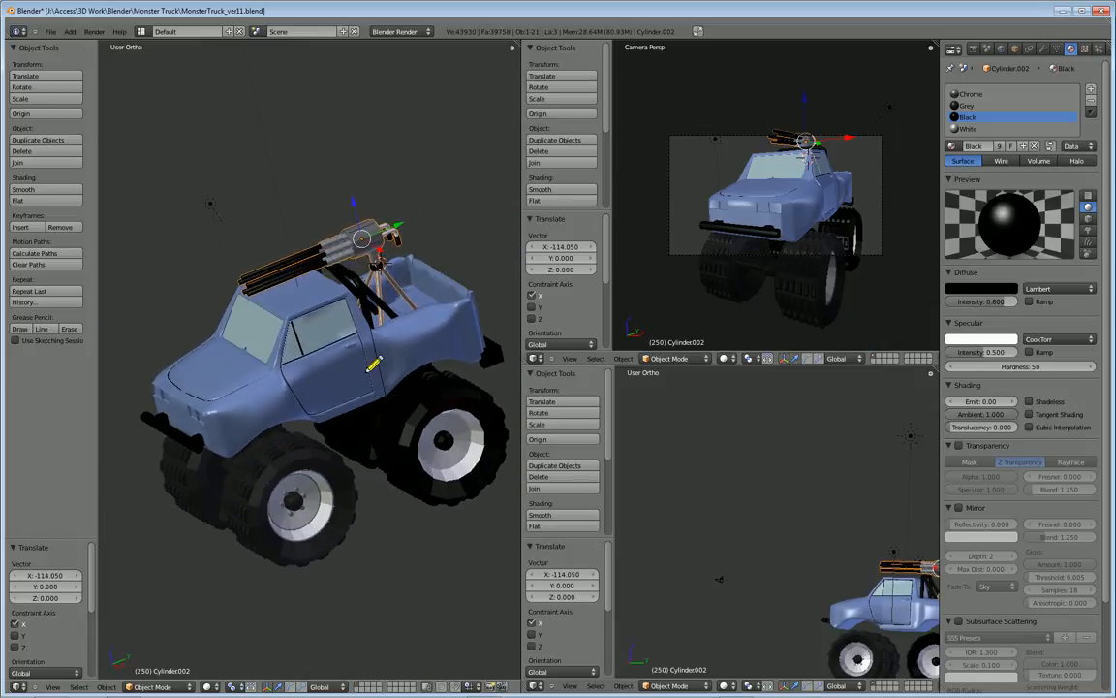
pyautogui.scroll(4, 311, 370)
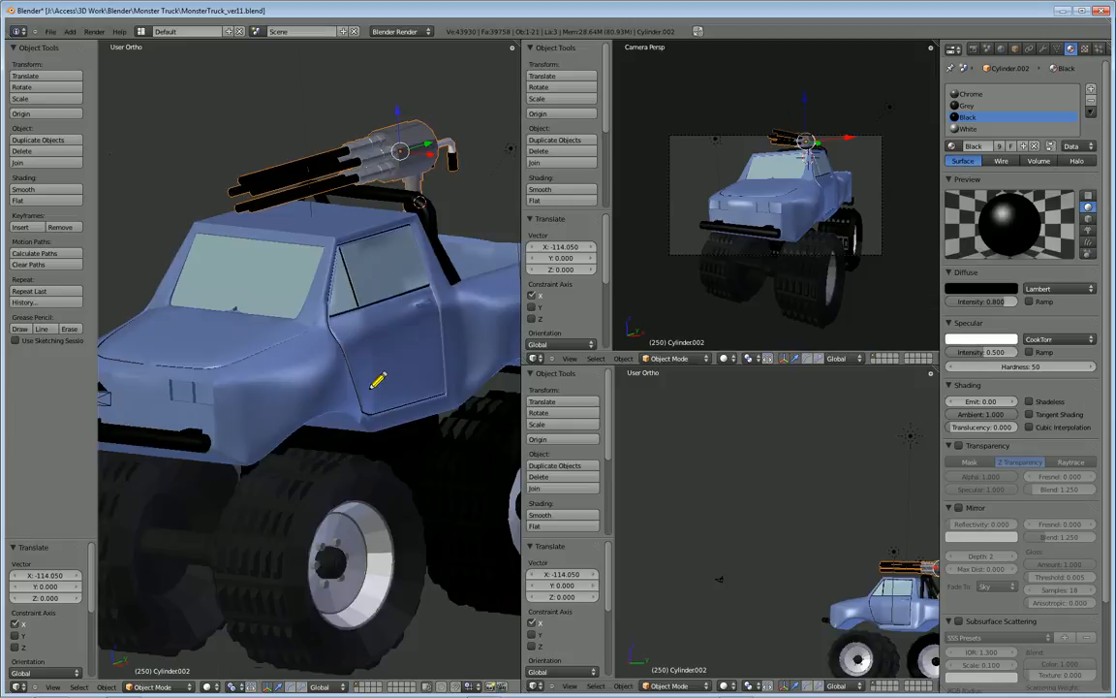